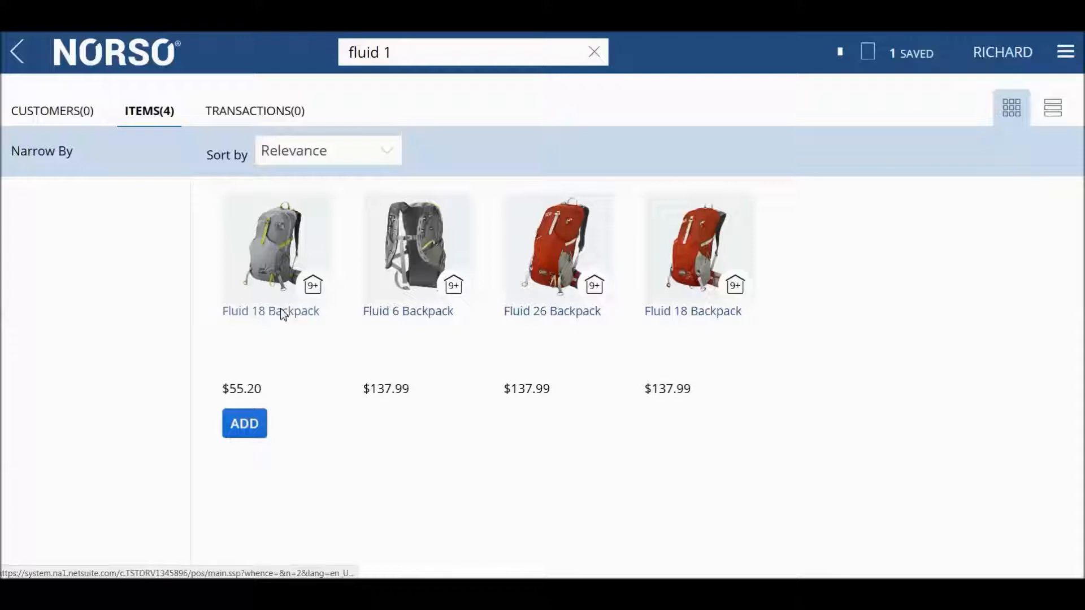
- Add the grey Fluid 18 Backpack to the order and start a credit card payment with manual entry
{"action": "left_click", "coordinate": [582, 204]}
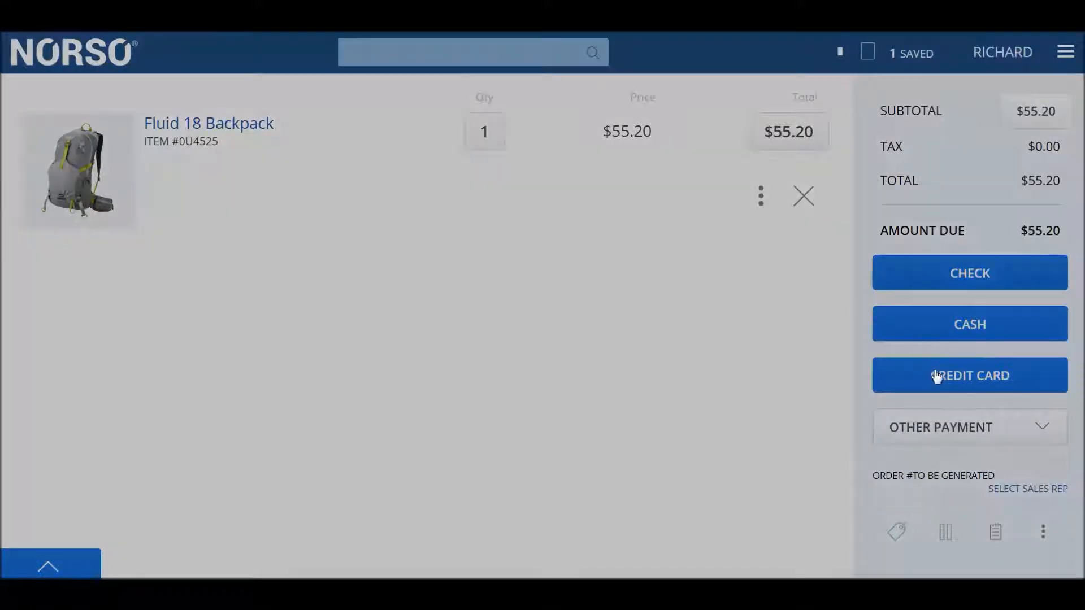
{"action": "left_click", "coordinate": [935, 375]}
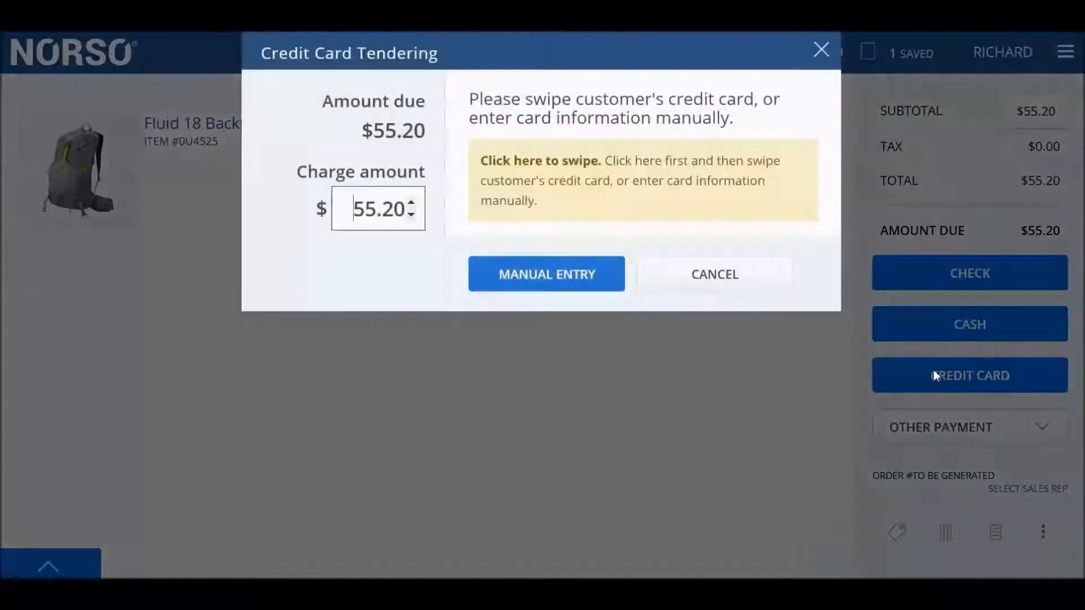
{"action": "left_click", "coordinate": [543, 275]}
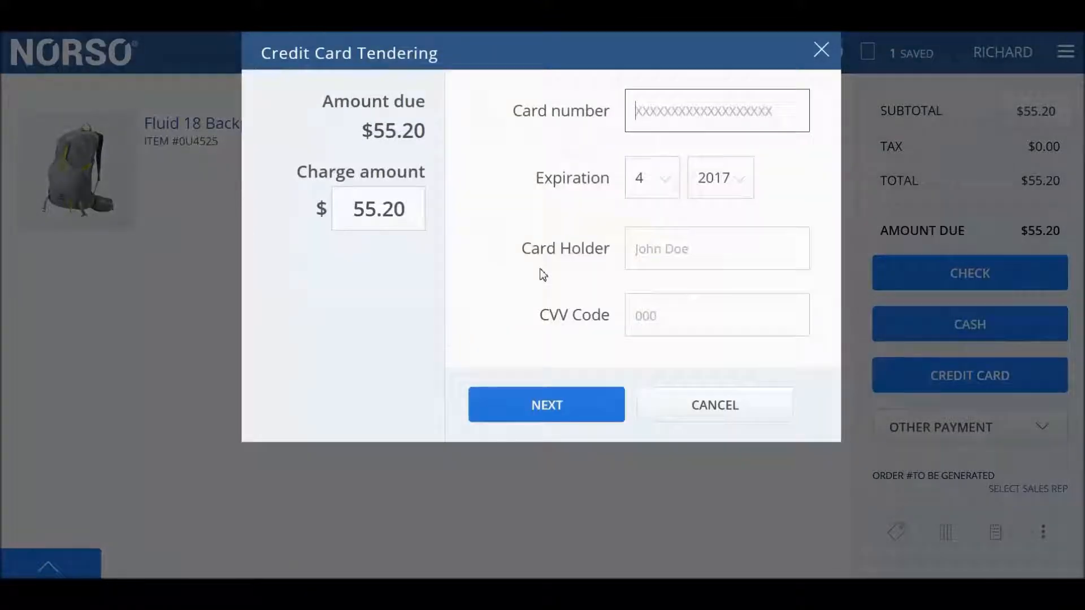
- Enter the card number, card holder's name and CVV code, and submit the credit card payment
{"action": "type", "text": "4111111111111111"}
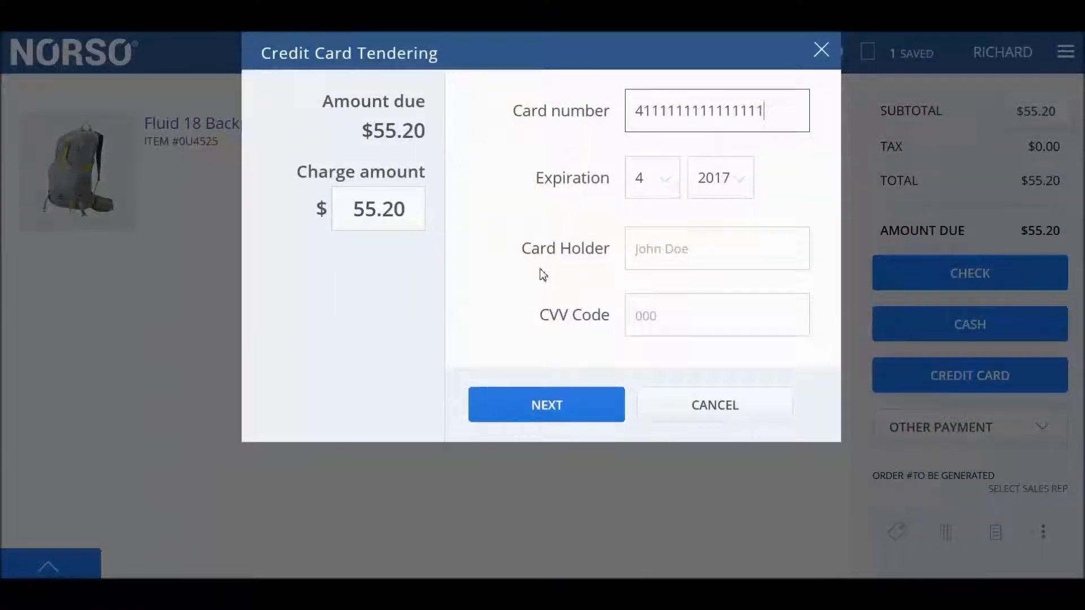
{"action": "left_click", "coordinate": [687, 251]}
{"action": "type", "text": "Jo"}
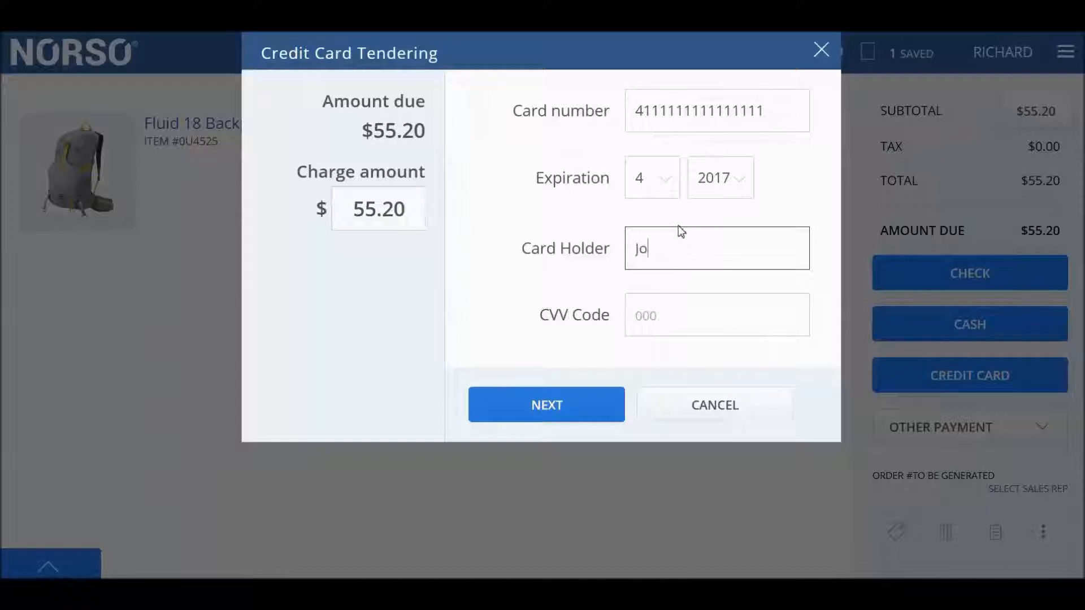
{"action": "type", "text": "hn Doe"}
{"action": "key", "text": "Tab"}
{"action": "type", "text": "21"}
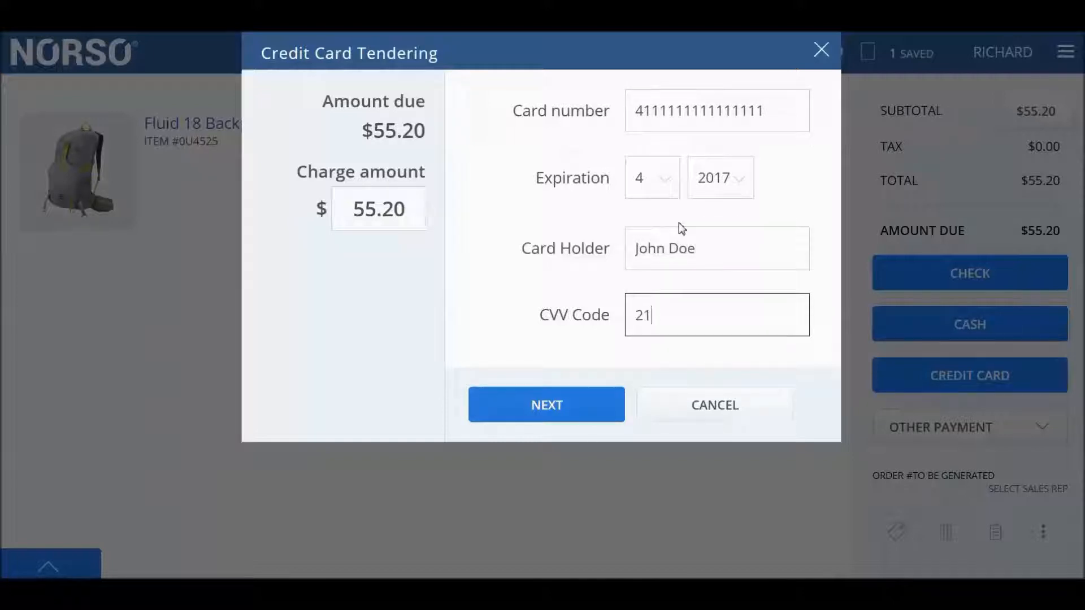
{"action": "key", "text": "BackSpace"}
{"action": "key", "text": "BackSpace"}
{"action": "type", "text": "222"}
{"action": "left_click", "coordinate": [562, 399]}
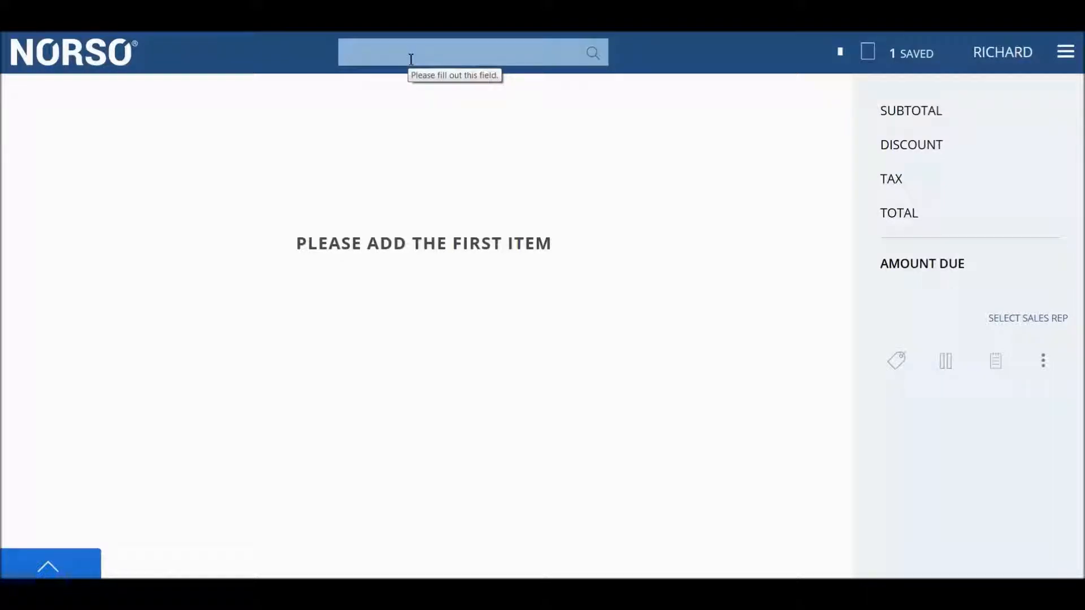
- Search for "shirt" and add one Abrazo Shirt in blue, size medium, to the new order
{"action": "left_click", "coordinate": [411, 60]}
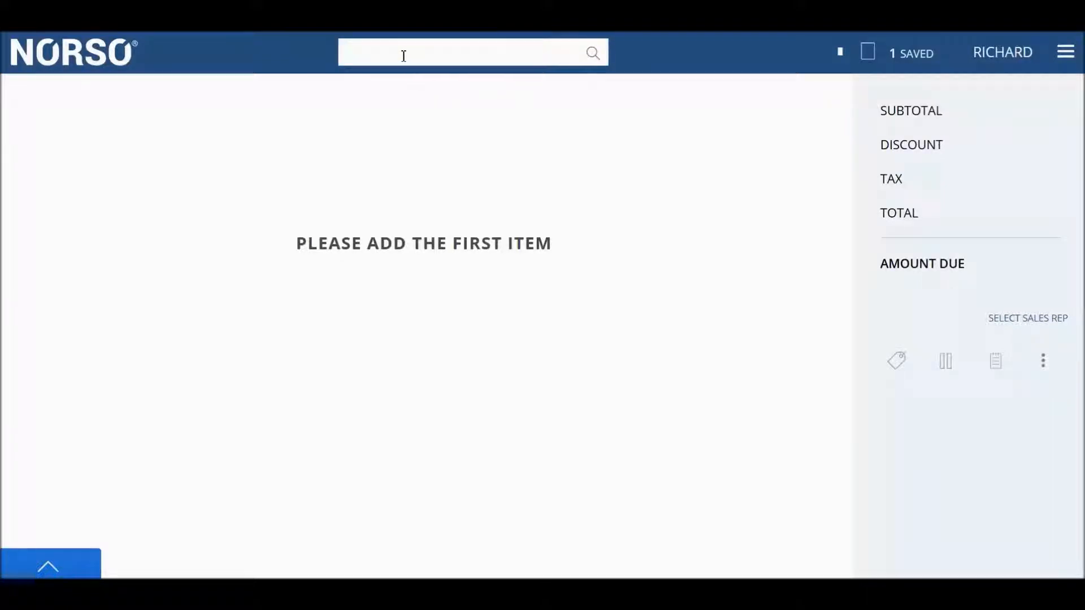
{"action": "type", "text": "shirt"}
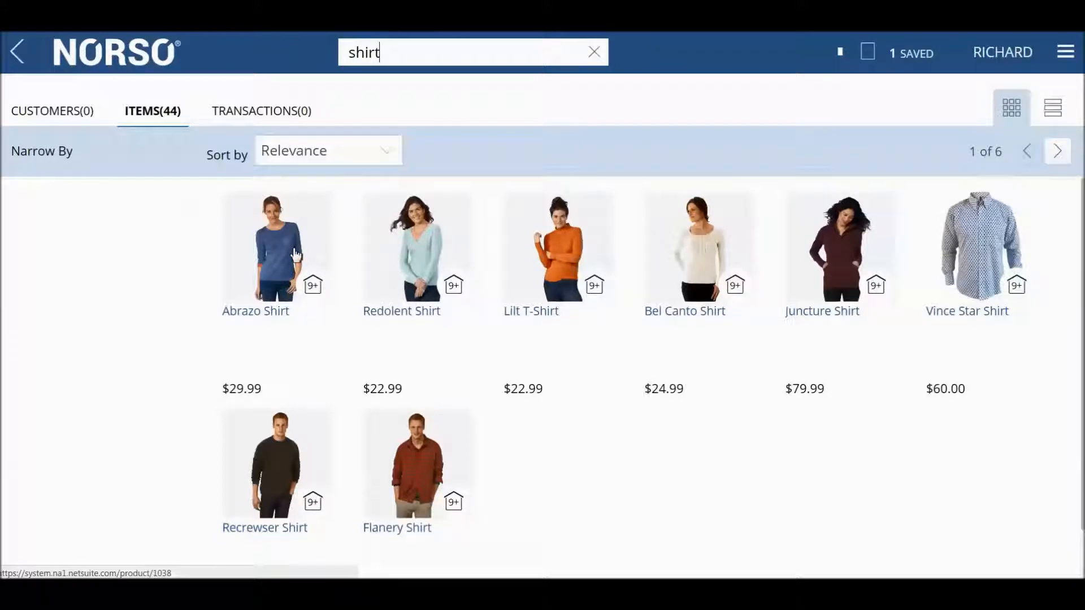
{"action": "left_click", "coordinate": [295, 254]}
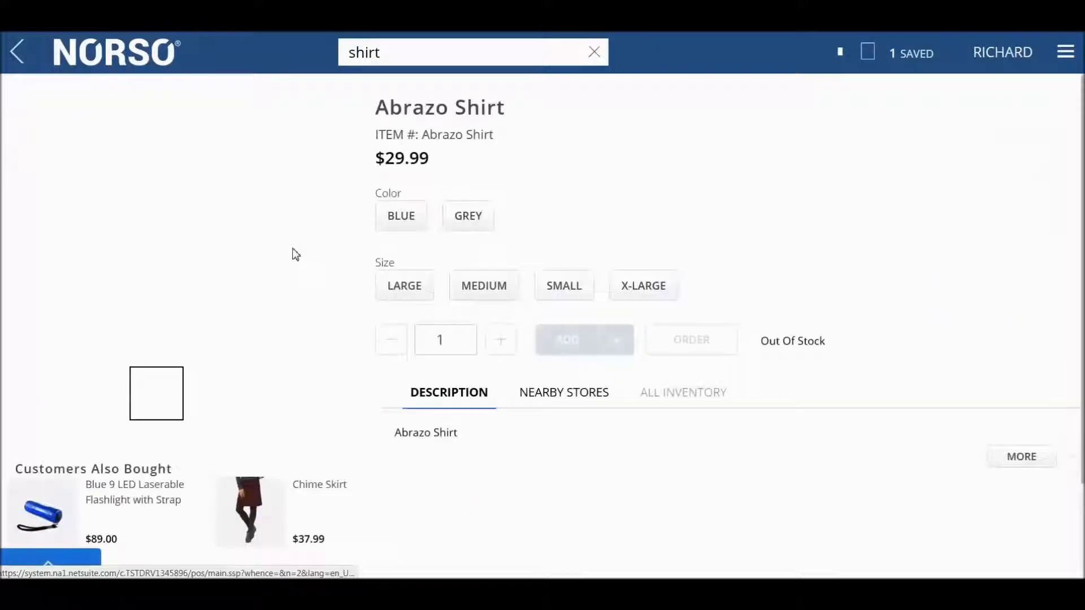
{"action": "left_click", "coordinate": [397, 226]}
{"action": "left_click", "coordinate": [473, 287]}
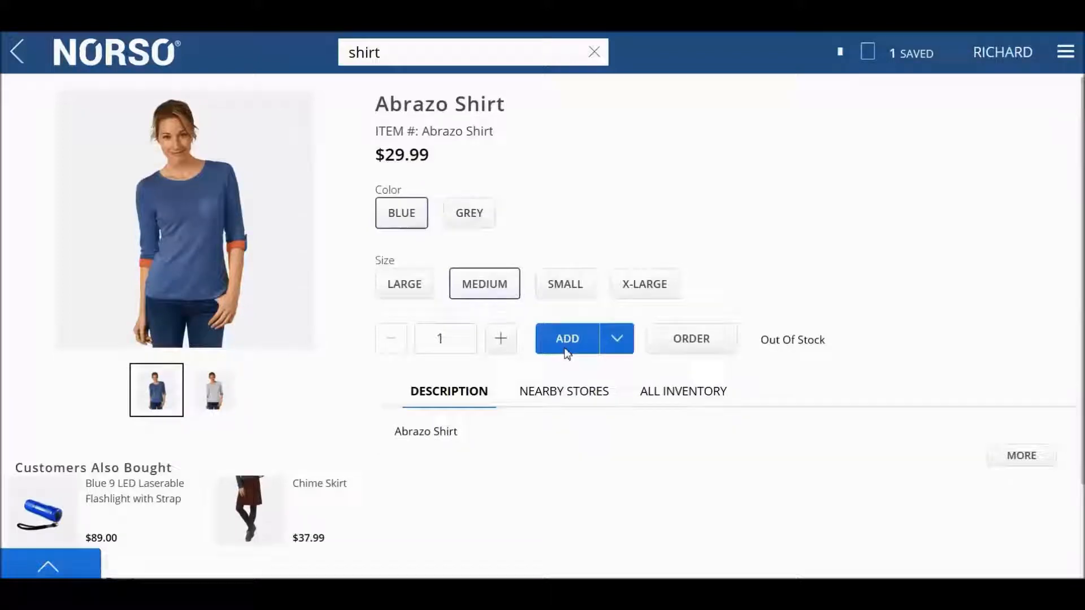
{"action": "scroll", "coordinate": [574, 333], "scroll_direction": "down", "scroll_amount": 3}
{"action": "scroll", "coordinate": [574, 333], "scroll_direction": "up", "scroll_amount": 3}
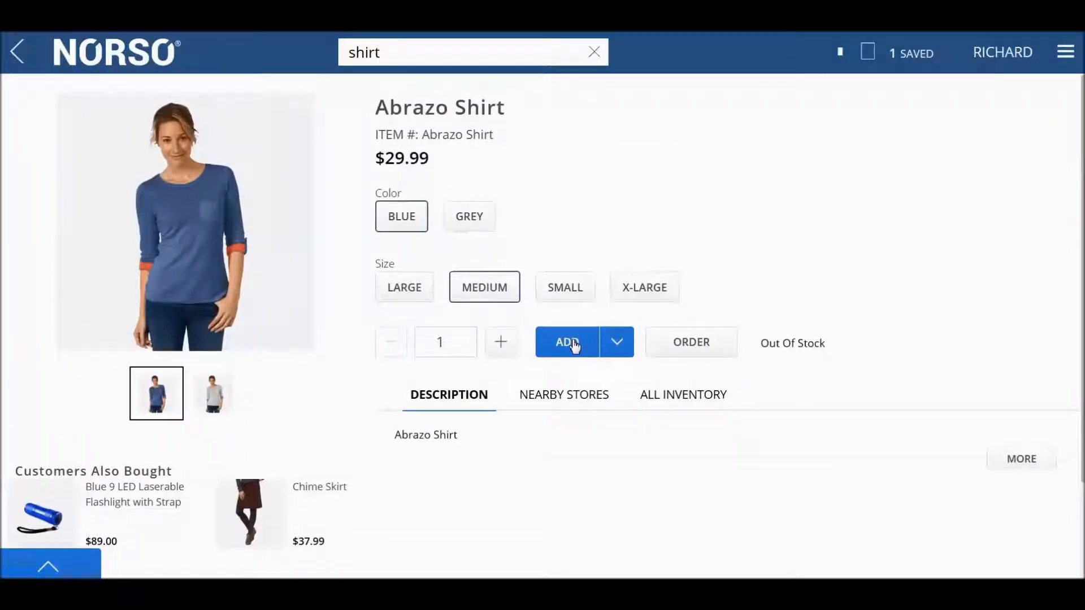
{"action": "left_click", "coordinate": [572, 343]}
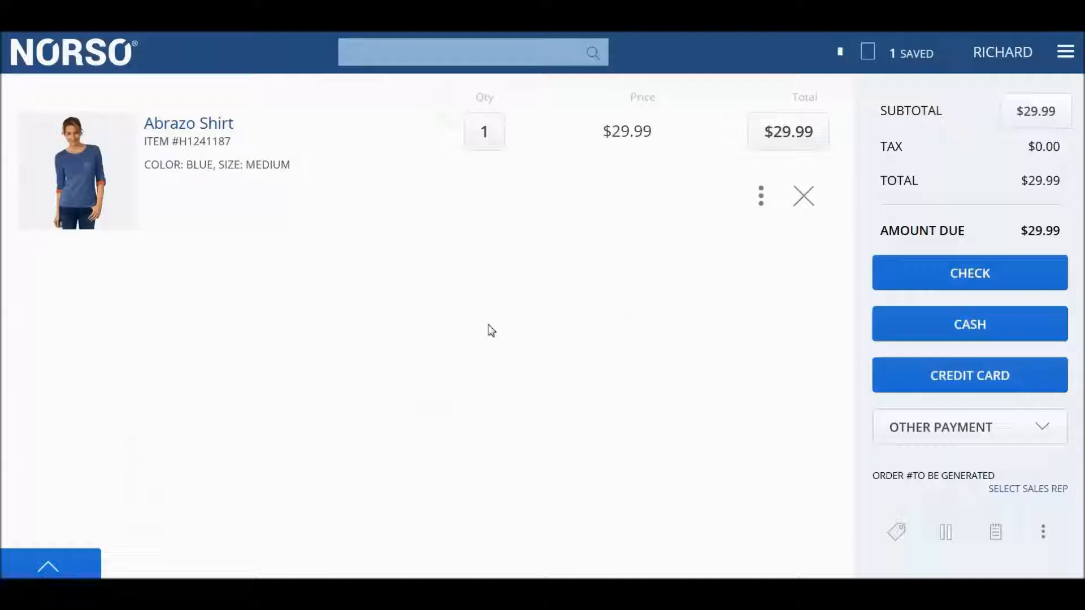
- Search for the existing customer by first name and assign that customer to the order
{"action": "left_click", "coordinate": [438, 60]}
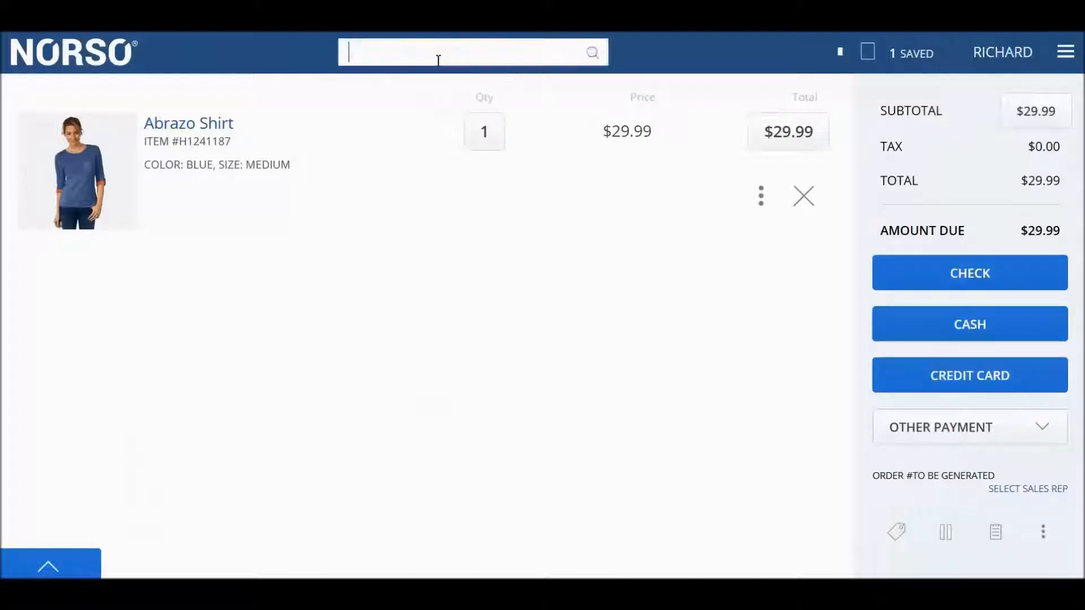
{"action": "type", "text": "florenc"}
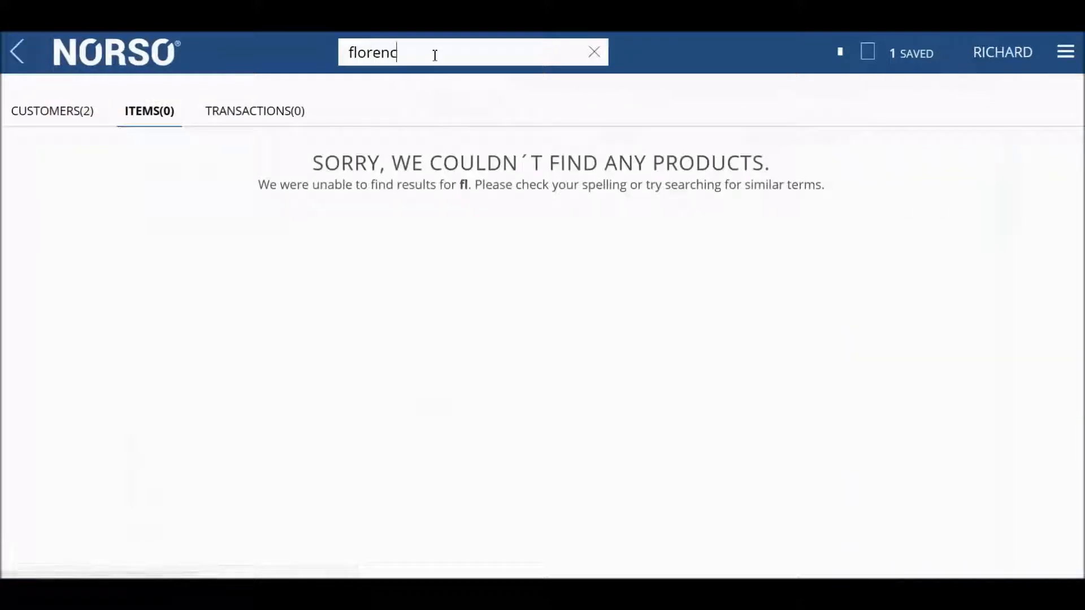
{"action": "left_click", "coordinate": [60, 112]}
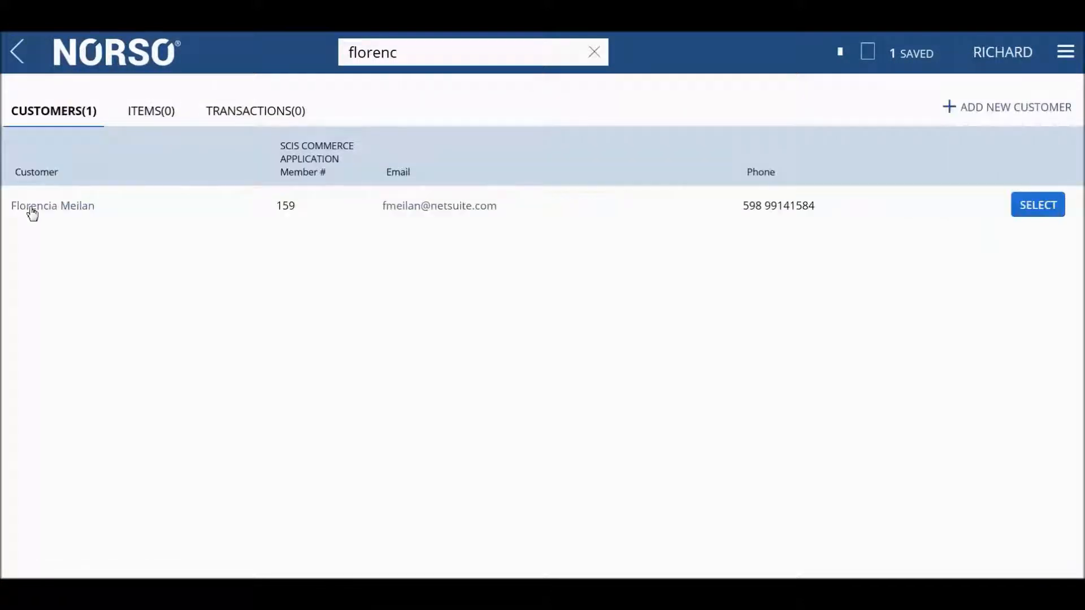
{"action": "left_click", "coordinate": [1054, 208]}
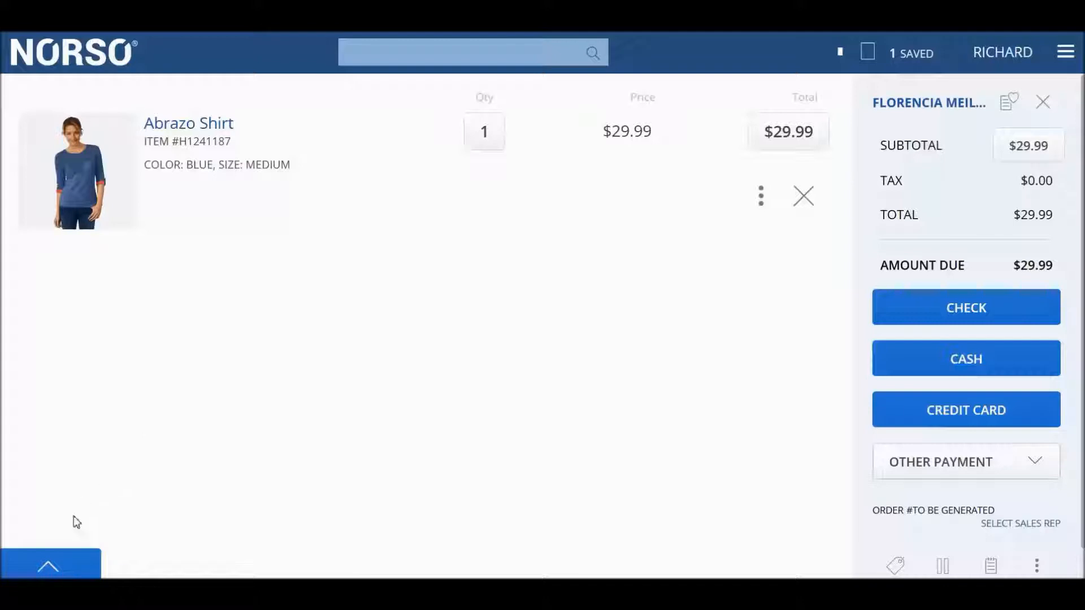
- Add the Lamina 45 - Tiger Sleeping Bag from the correlated items to the order
{"action": "left_click", "coordinate": [48, 569]}
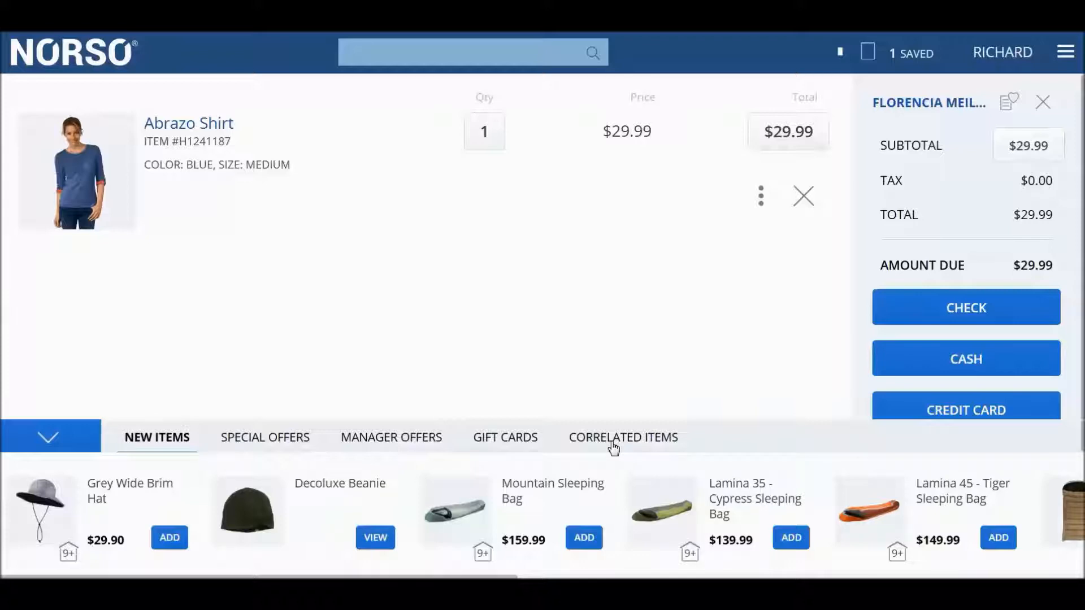
{"action": "left_click", "coordinate": [614, 446]}
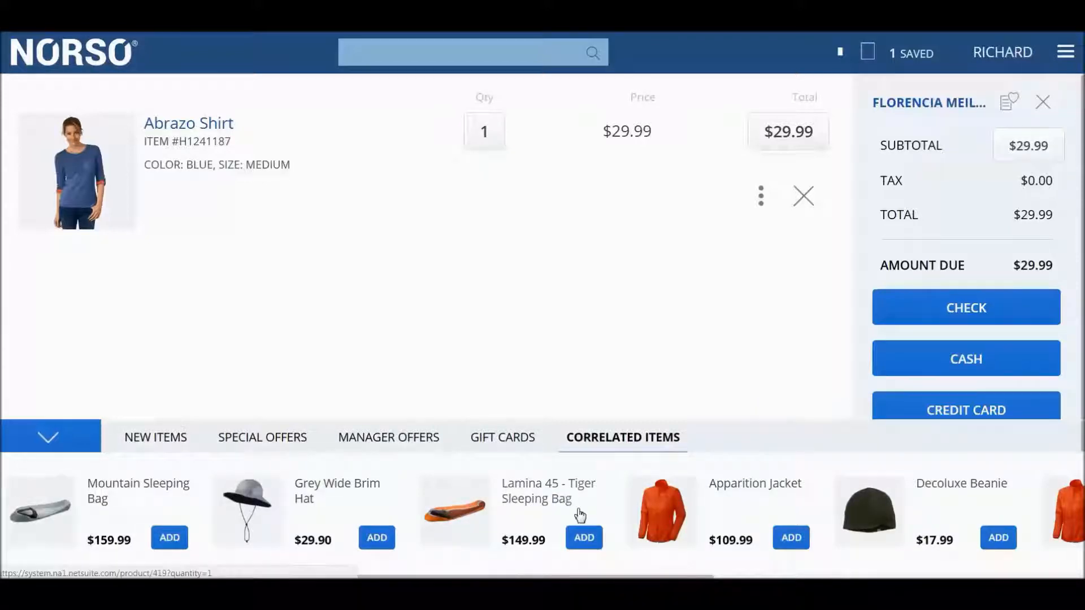
{"action": "left_click", "coordinate": [583, 538]}
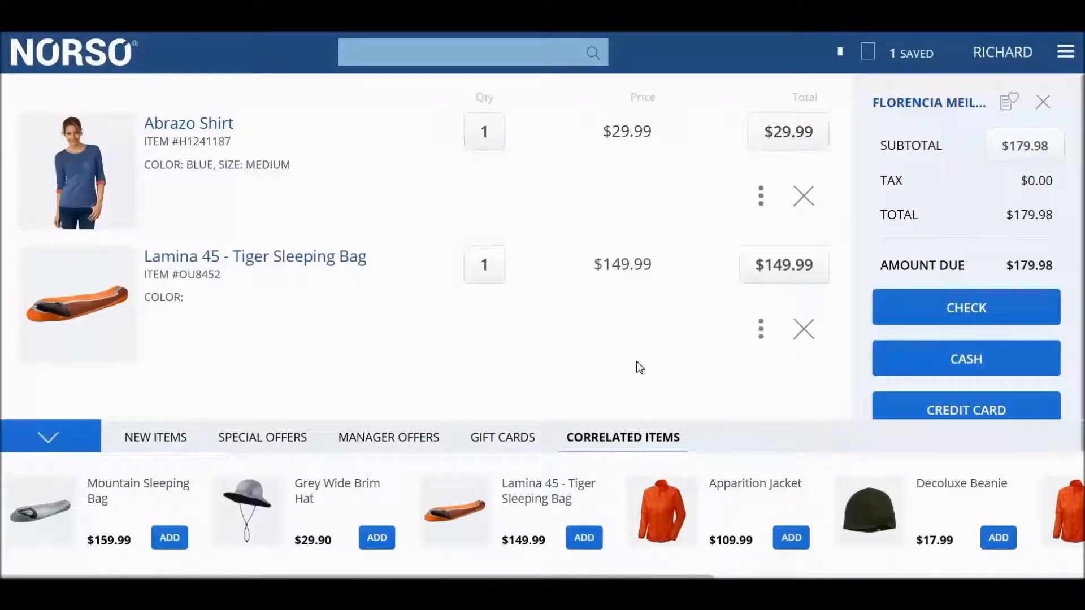
{"action": "left_click", "coordinate": [35, 439]}
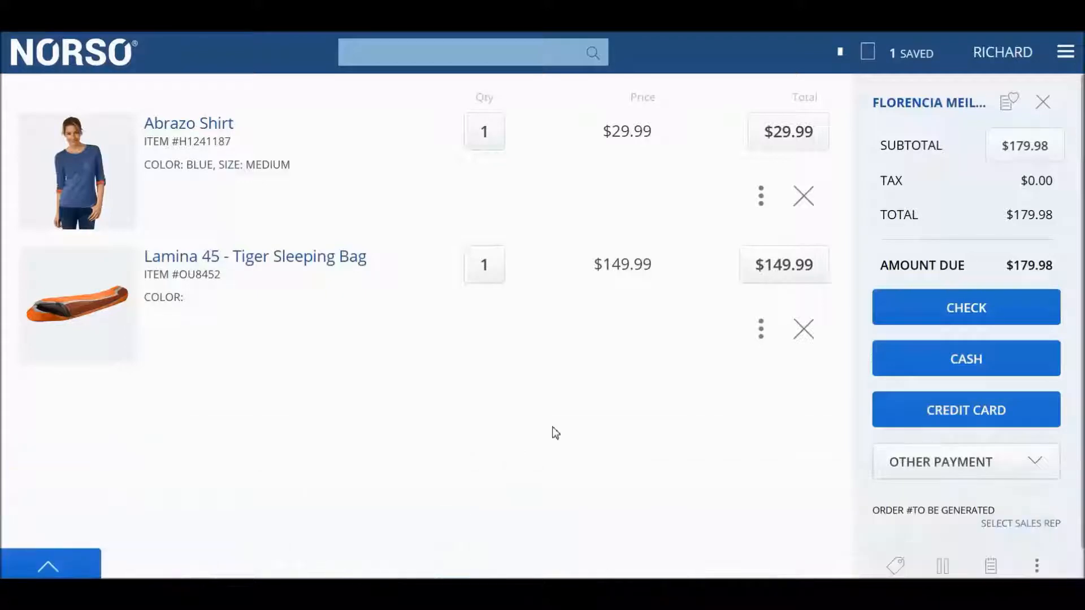
- Order the sleeping bag for delivery to the customer's saved address via UPS Ground, and check and reconfirm its delivery settings
{"action": "left_click", "coordinate": [761, 330]}
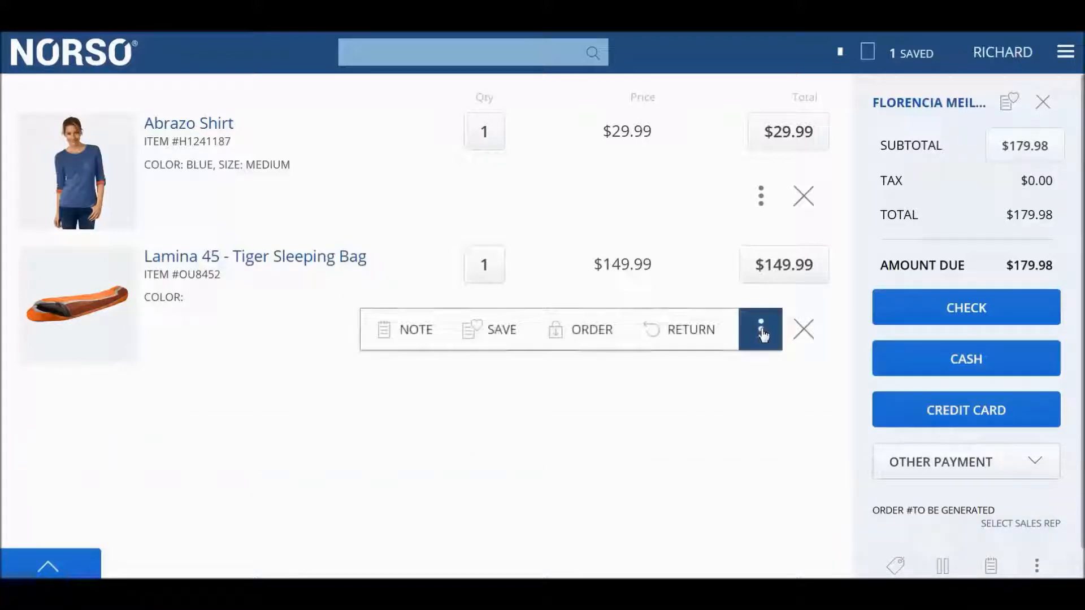
{"action": "left_click", "coordinate": [581, 334]}
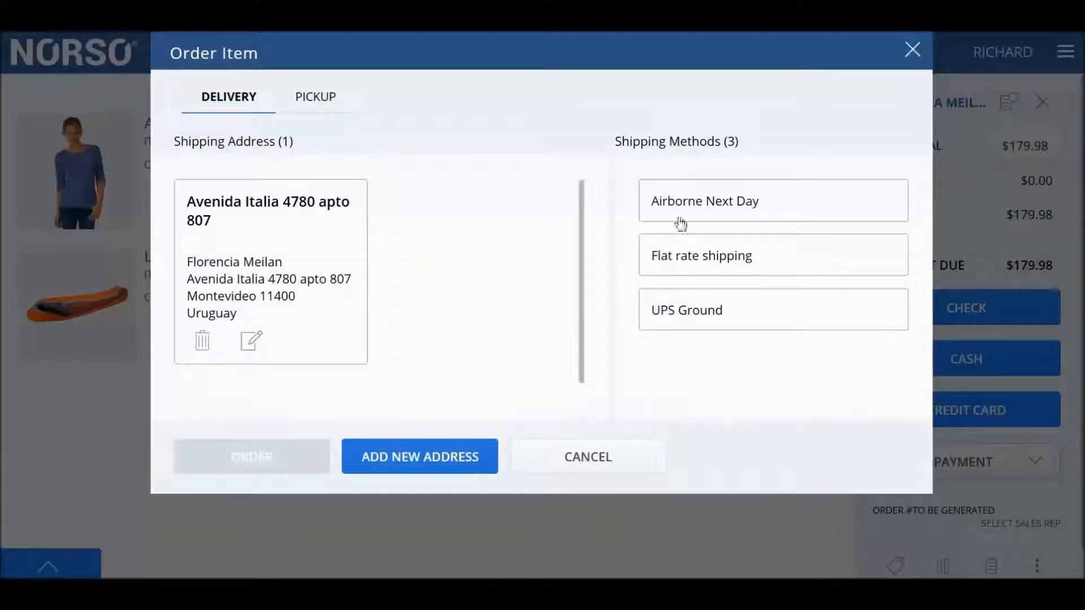
{"action": "left_click", "coordinate": [715, 311]}
{"action": "left_click", "coordinate": [289, 229]}
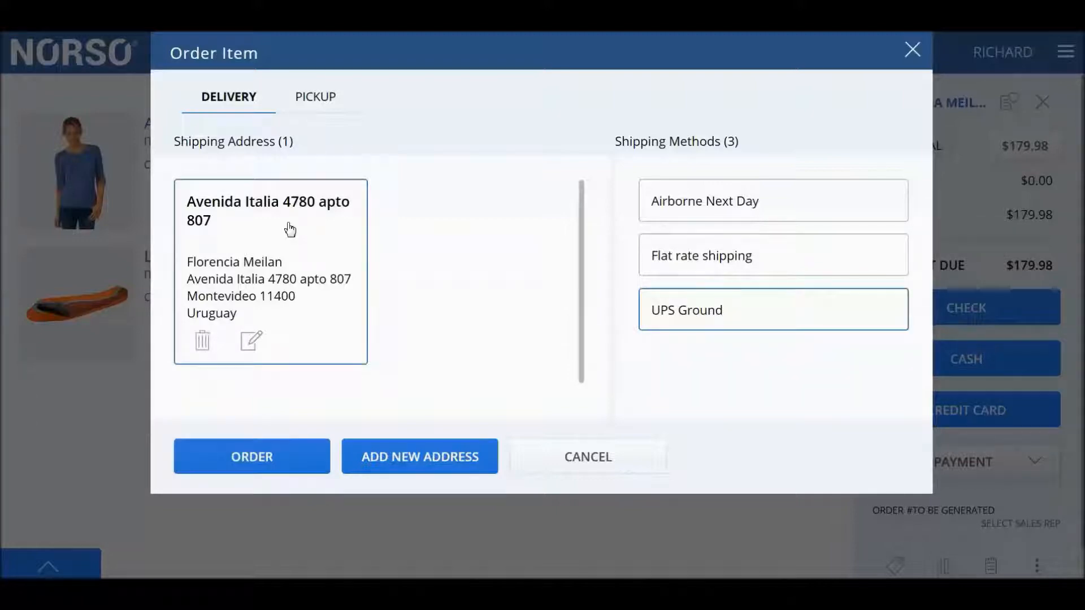
{"action": "left_click", "coordinate": [250, 458]}
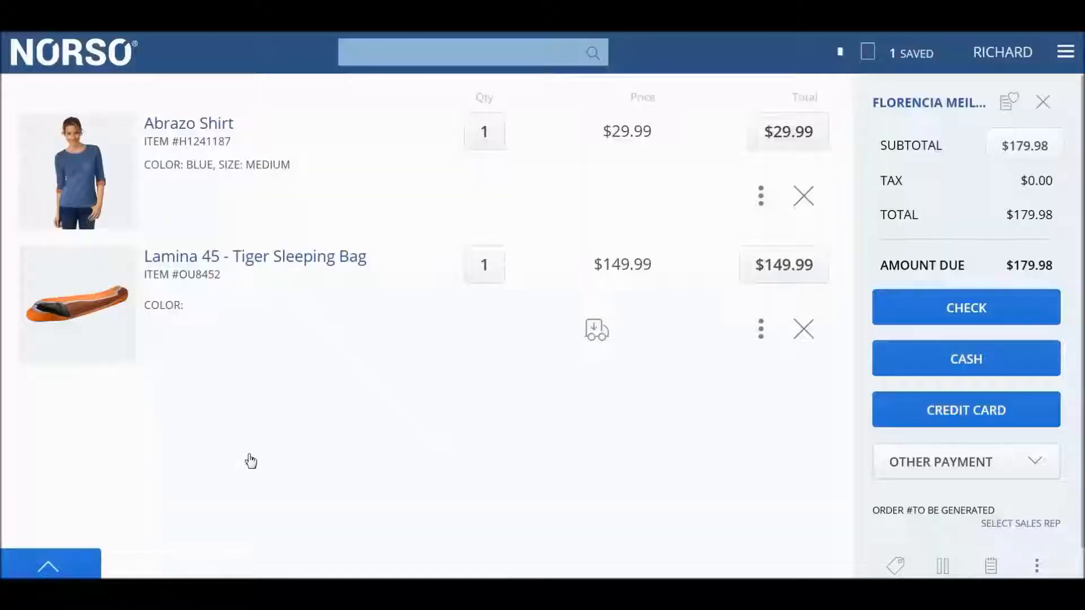
{"action": "left_click", "coordinate": [586, 356]}
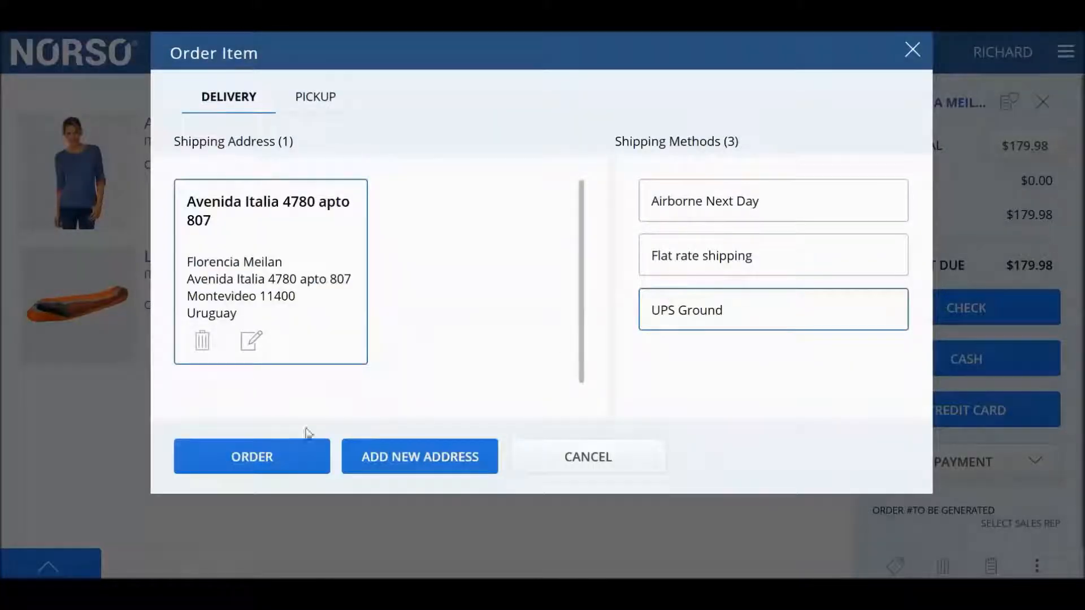
{"action": "left_click", "coordinate": [284, 453]}
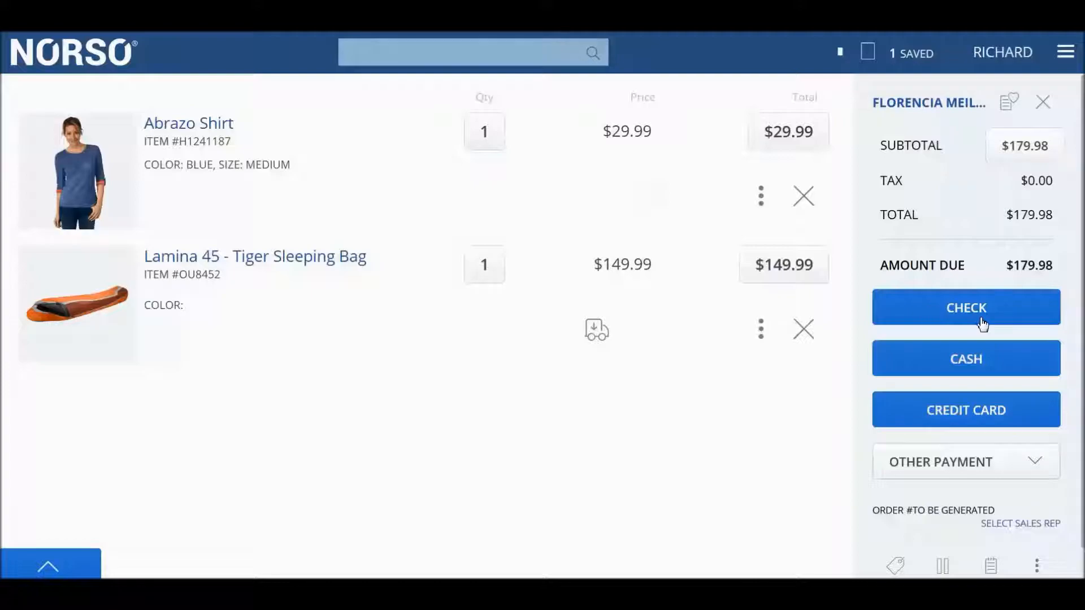
- Tender up the cash payment to $180.00, apply it to the order and close the receipt
{"action": "left_click", "coordinate": [971, 357]}
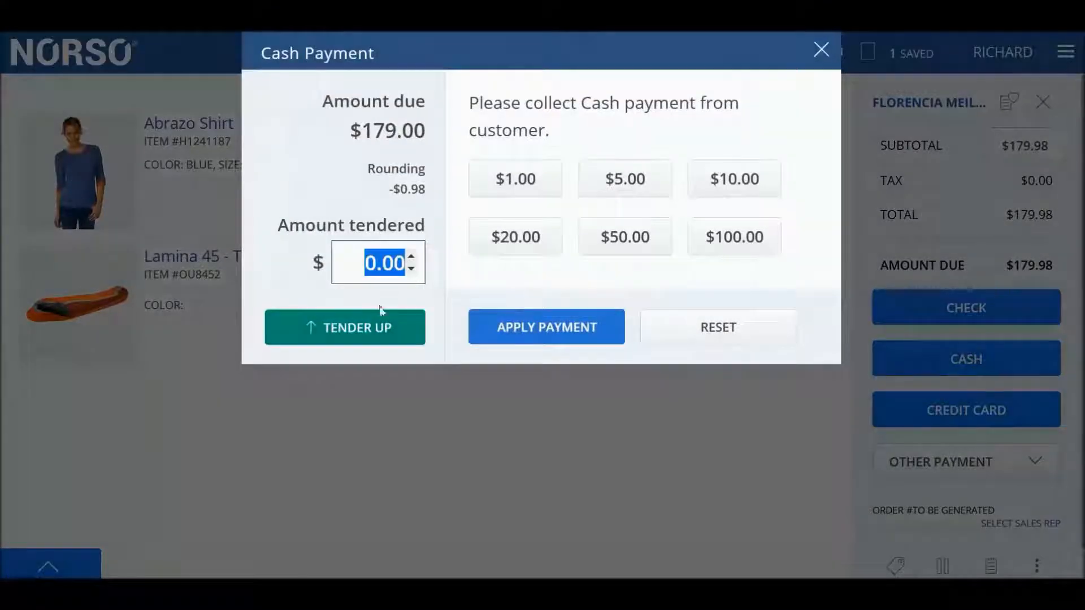
{"action": "left_click", "coordinate": [362, 334]}
{"action": "left_click", "coordinate": [500, 334]}
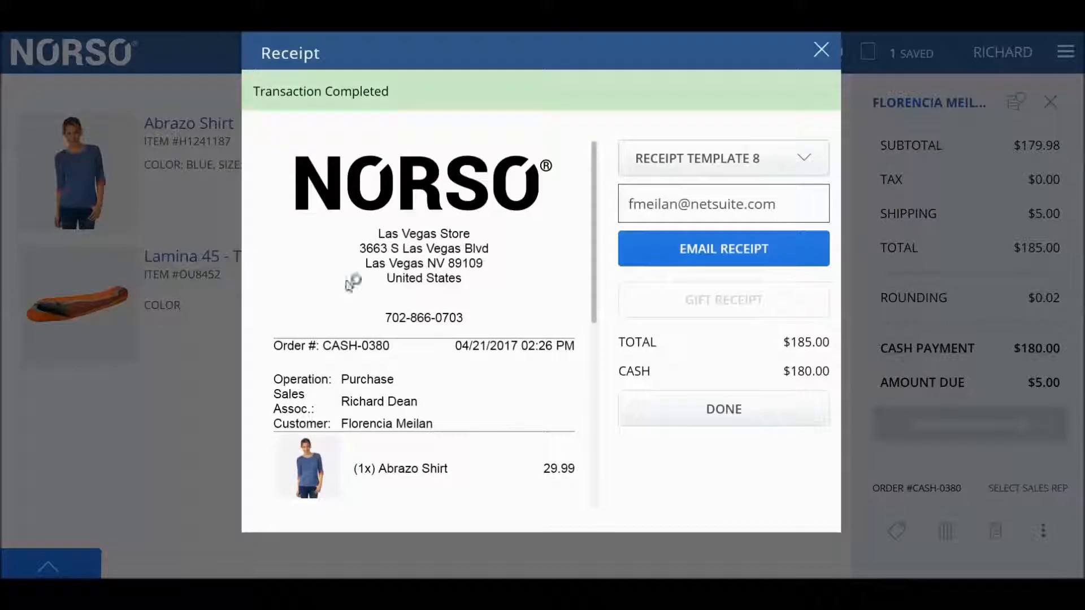
{"action": "left_click_drag", "start_coordinate": [594, 250], "coordinate": [616, 230]}
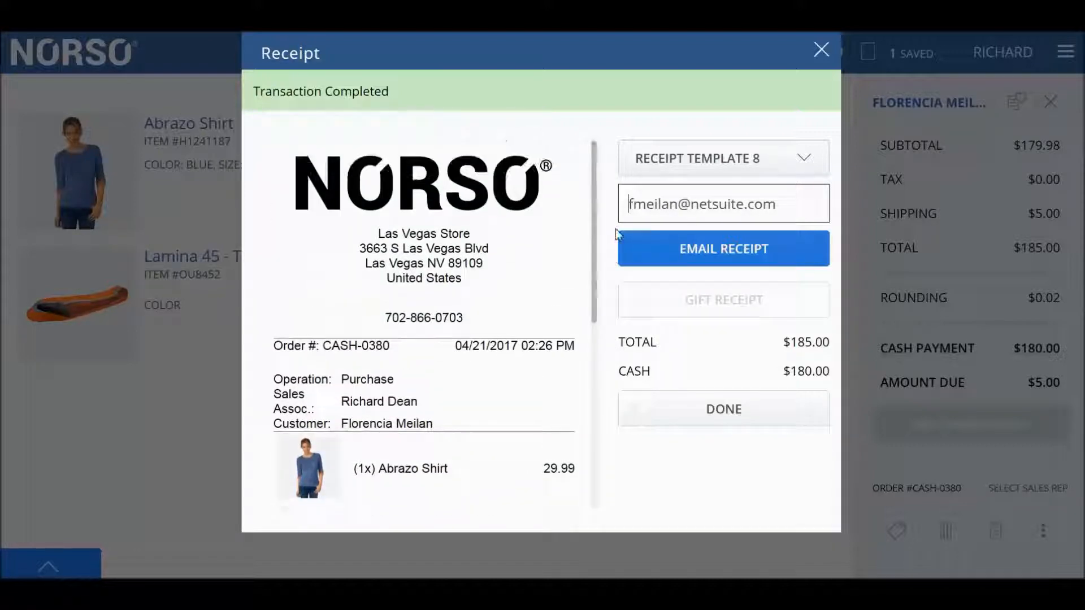
{"action": "left_click", "coordinate": [821, 50]}
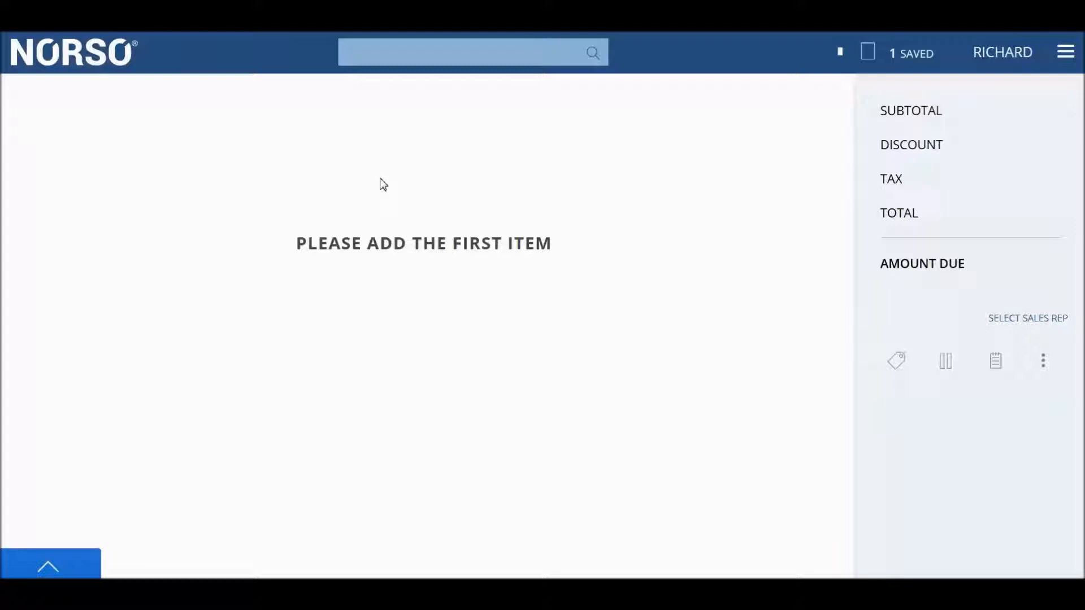
- Search for the same customer by first name and open the customer's profile to view the purchase history
{"action": "left_click", "coordinate": [425, 53]}
{"action": "type", "text": "F"}
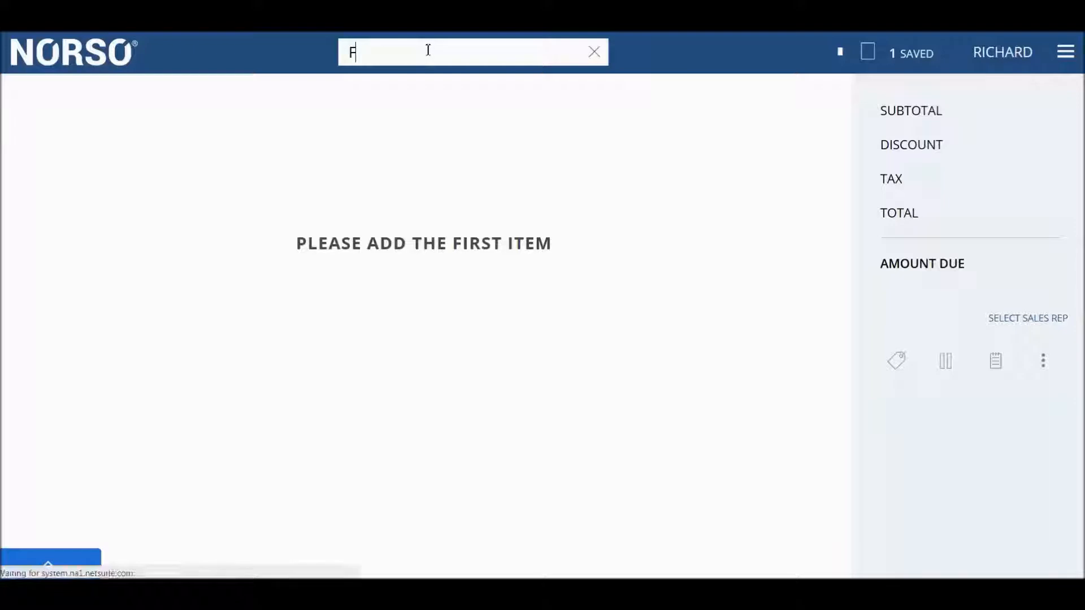
{"action": "type", "text": "lorencia"}
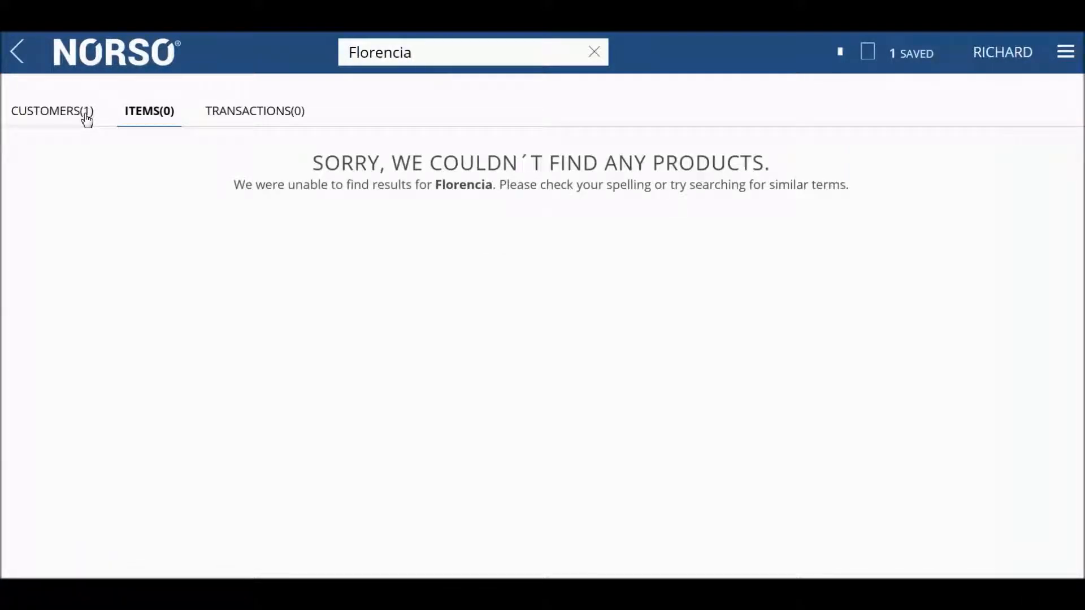
{"action": "left_click", "coordinate": [87, 119]}
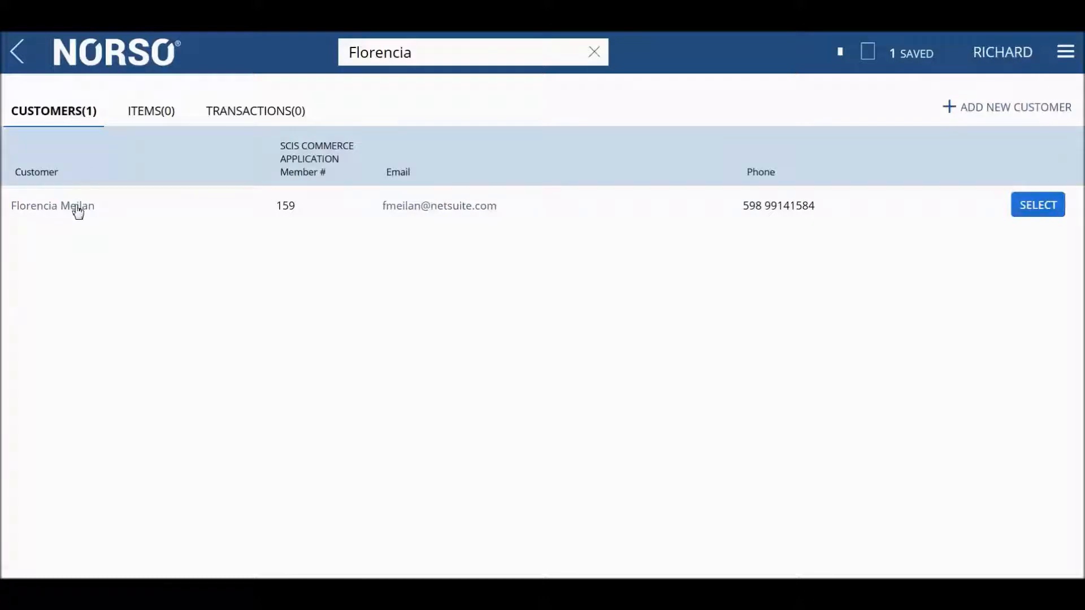
{"action": "left_click", "coordinate": [78, 212]}
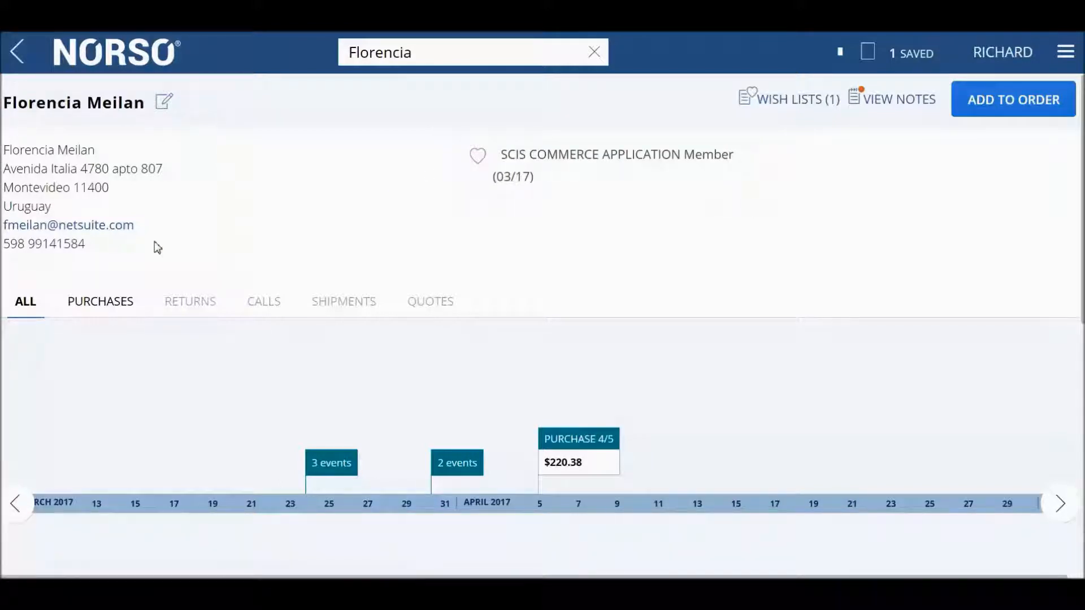
- Review the two events around March 31 on the customer's timeline and the purchase, breakdown and visit charts
{"action": "scroll", "coordinate": [156, 246], "scroll_direction": "down", "scroll_amount": 2}
{"action": "scroll", "coordinate": [157, 247], "scroll_direction": "down", "scroll_amount": 2}
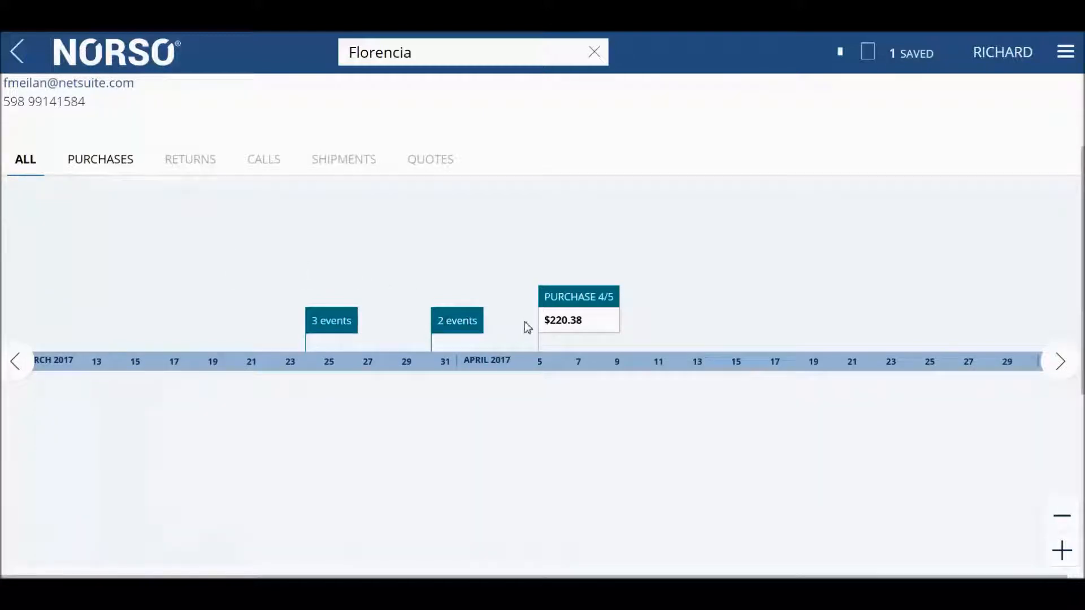
{"action": "left_click", "coordinate": [461, 324]}
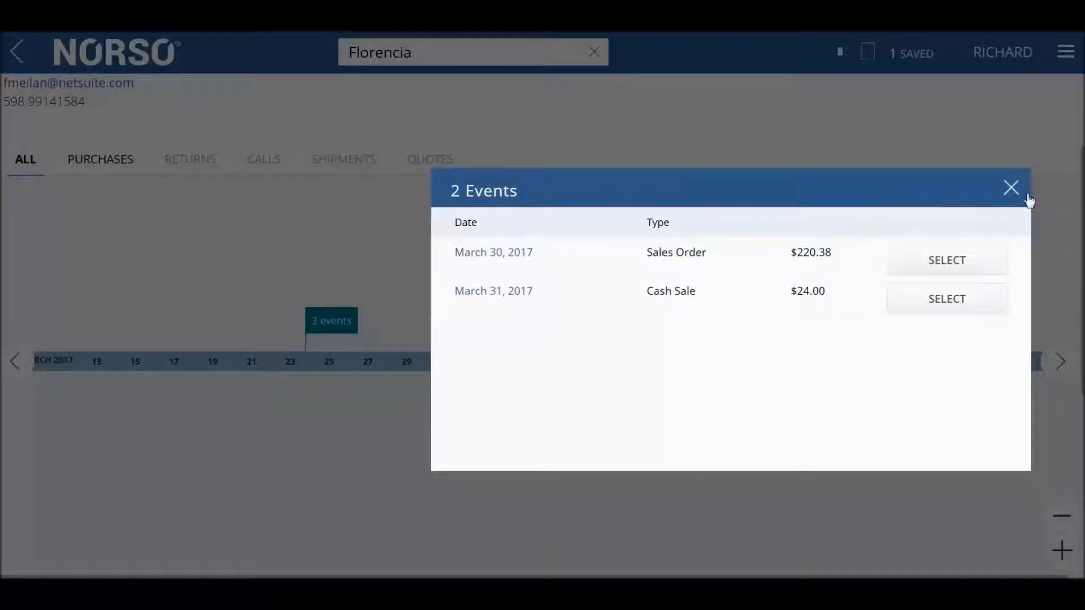
{"action": "left_click", "coordinate": [1011, 188]}
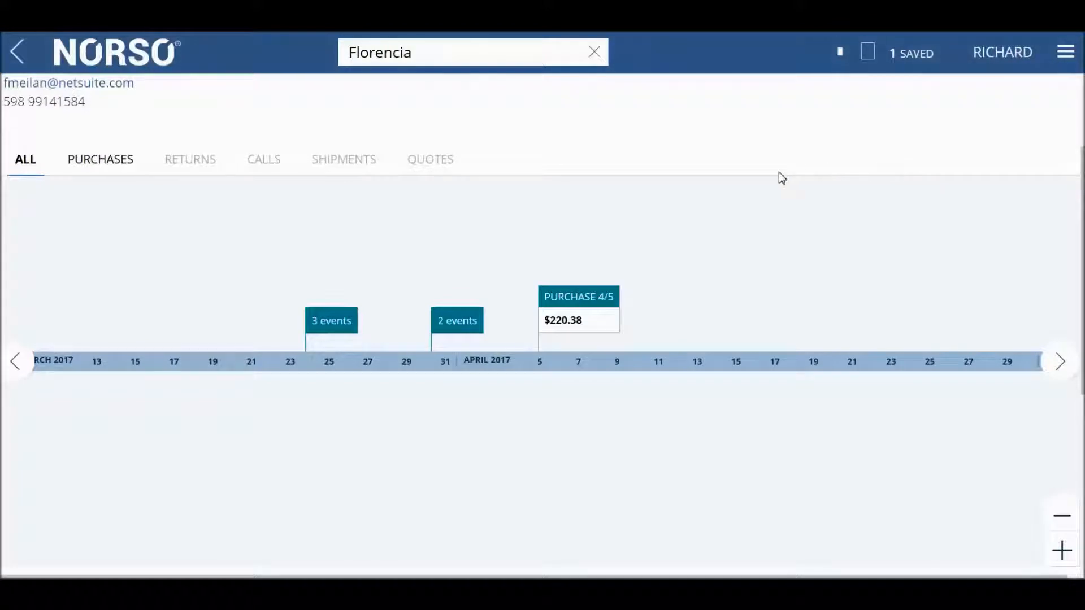
{"action": "scroll", "coordinate": [780, 177], "scroll_direction": "down", "scroll_amount": 3}
{"action": "scroll", "coordinate": [780, 177], "scroll_direction": "down", "scroll_amount": 4}
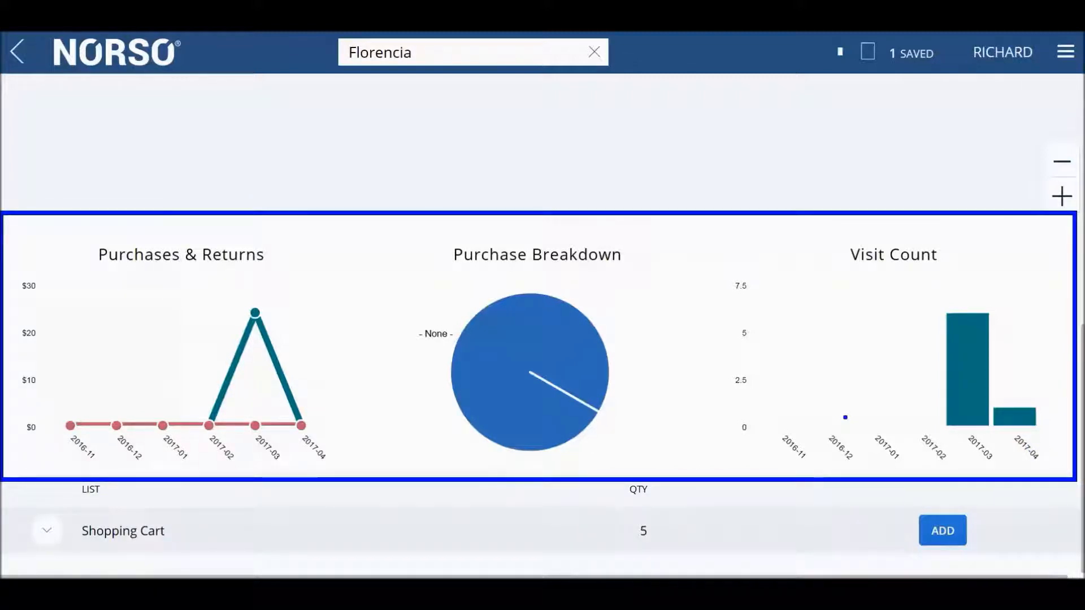
{"action": "mouse_move", "coordinate": [256, 332]}
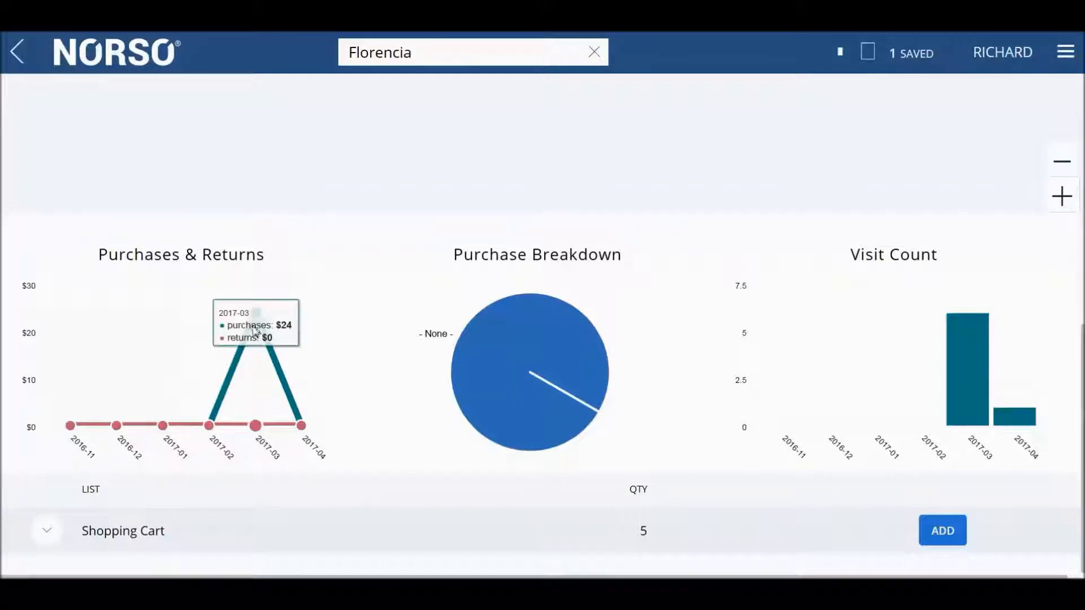
- Add the Fluid 18 Backpack from the customer's Shopping Cart list to the order and return to the order
{"action": "left_click", "coordinate": [58, 532]}
{"action": "scroll", "coordinate": [85, 502], "scroll_direction": "down", "scroll_amount": 5}
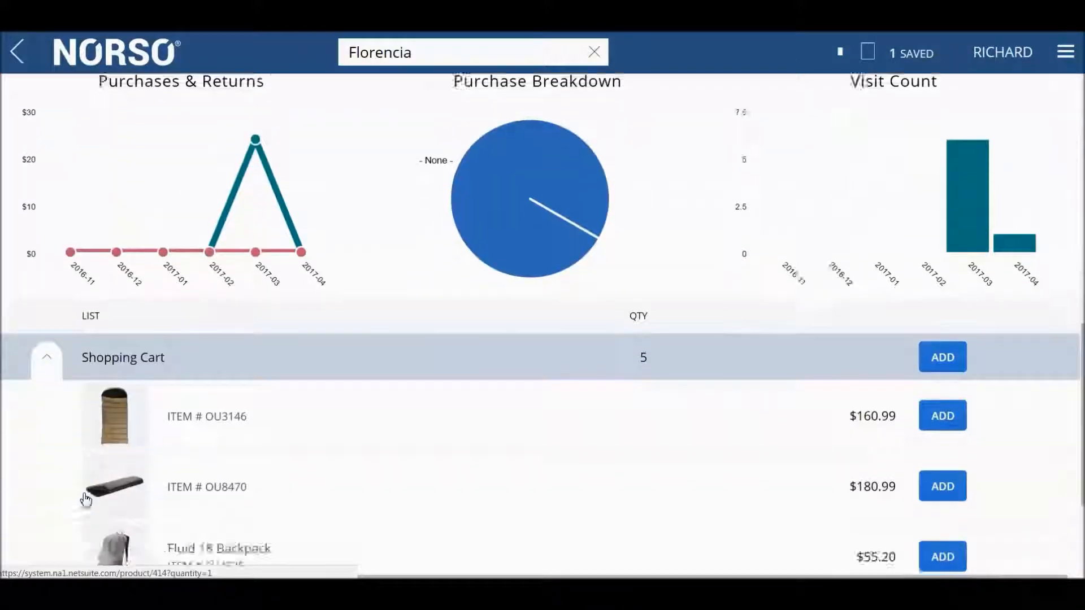
{"action": "scroll", "coordinate": [85, 500], "scroll_direction": "down", "scroll_amount": 1}
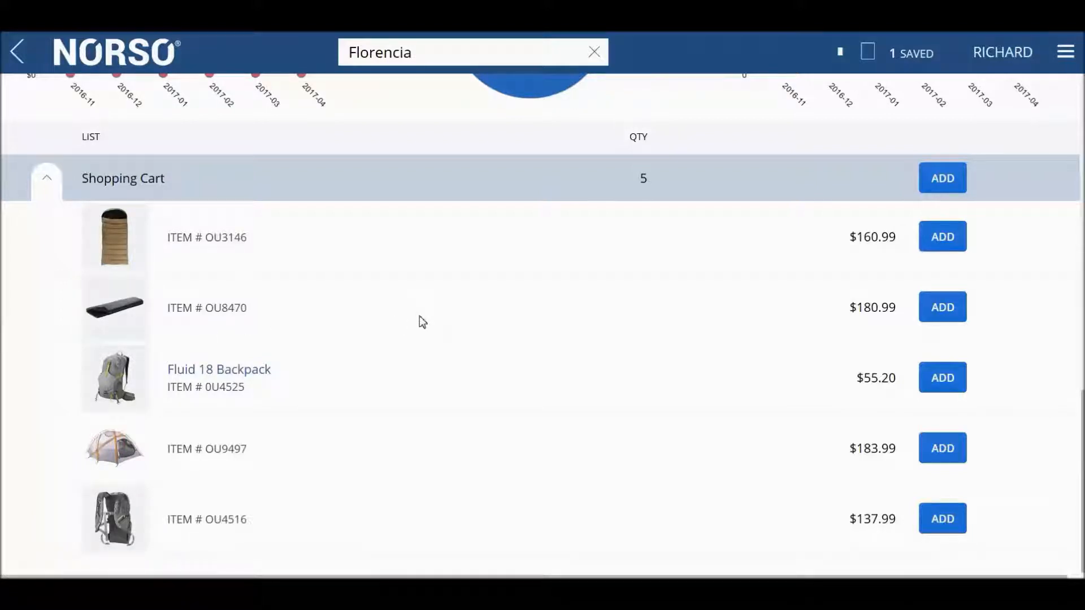
{"action": "left_click", "coordinate": [954, 384]}
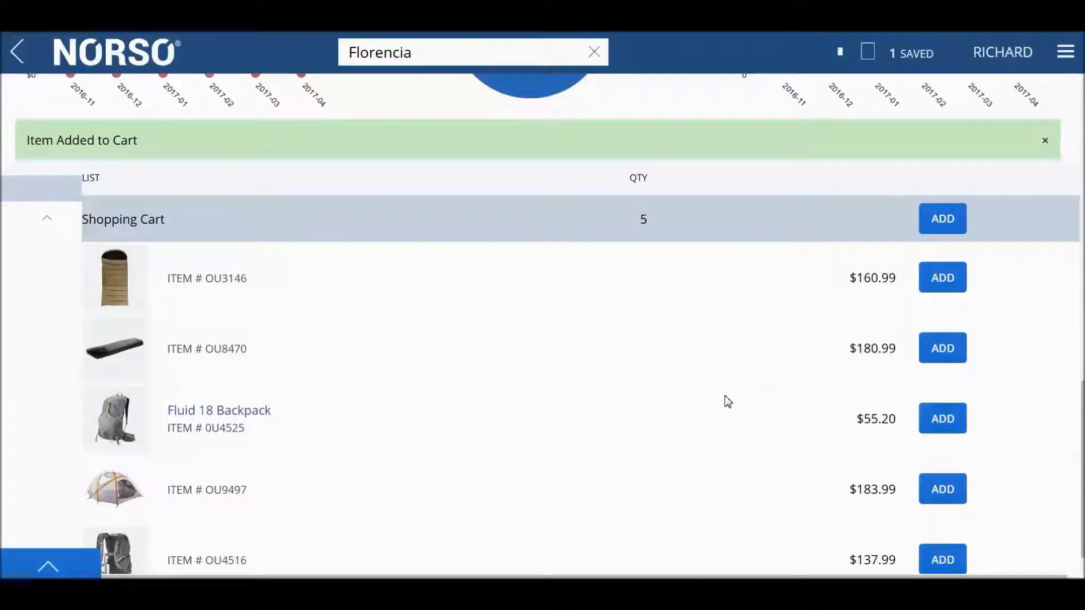
{"action": "scroll", "coordinate": [726, 398], "scroll_direction": "up", "scroll_amount": 4}
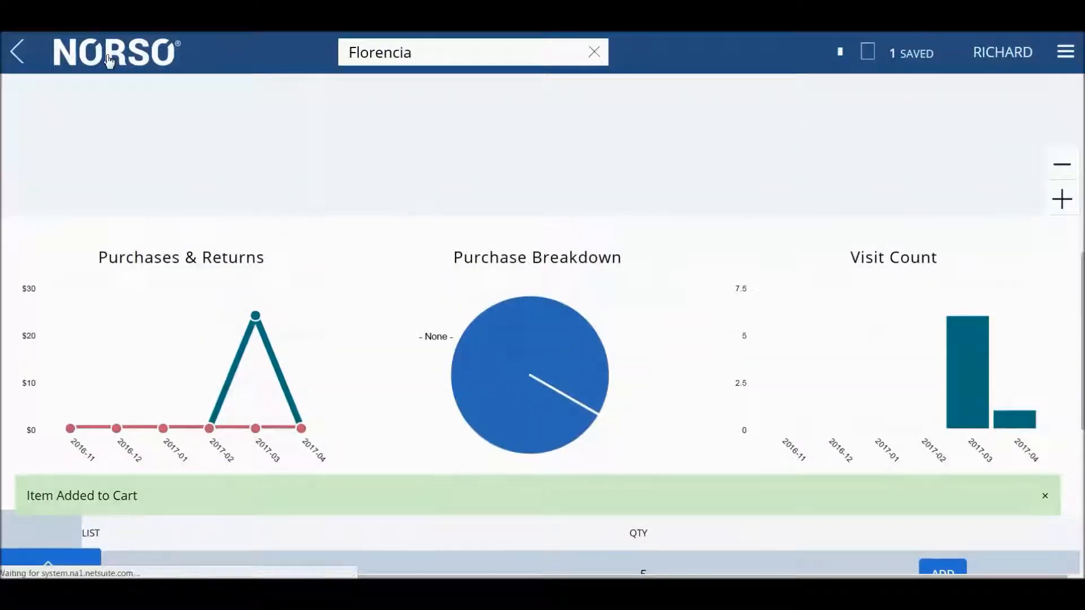
{"action": "left_click", "coordinate": [109, 60]}
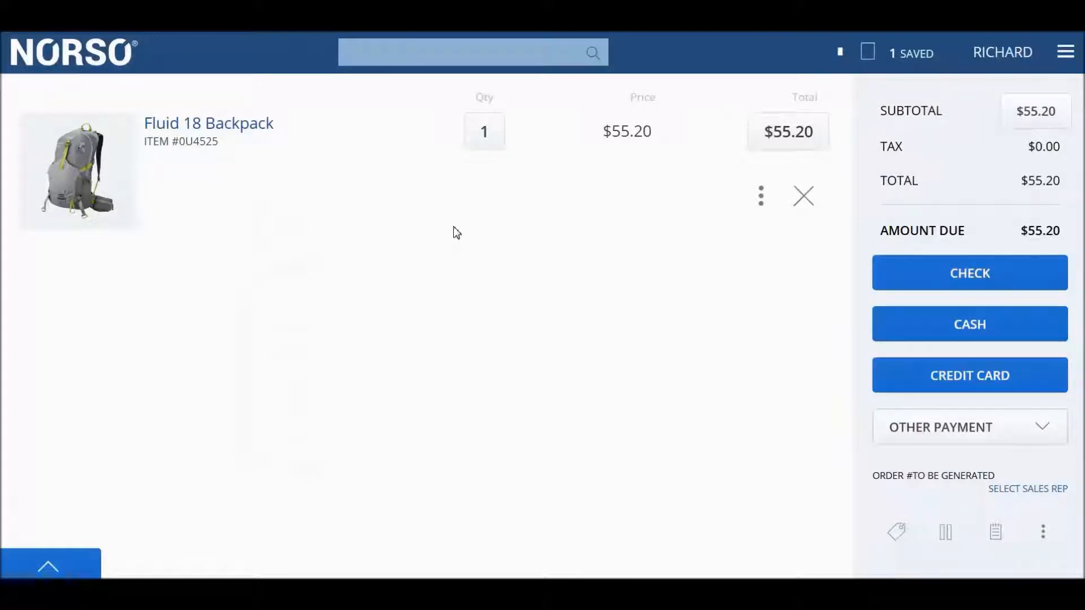
- Search the items for "appar" and open the $109.99 Apparition Jacket
{"action": "left_click", "coordinate": [408, 60]}
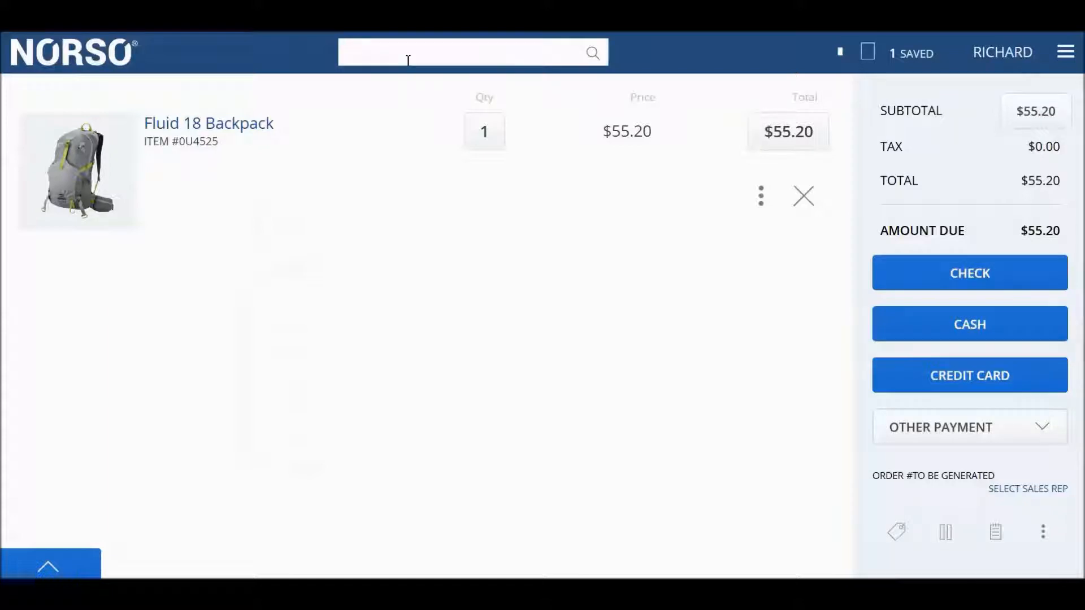
{"action": "type", "text": "appar"}
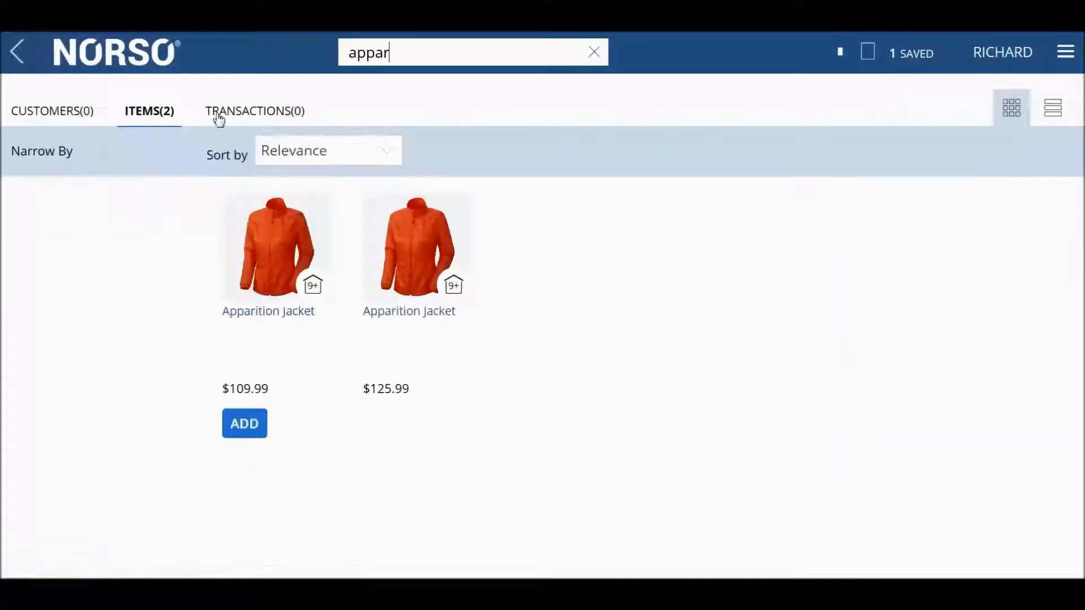
{"action": "left_click", "coordinate": [259, 244]}
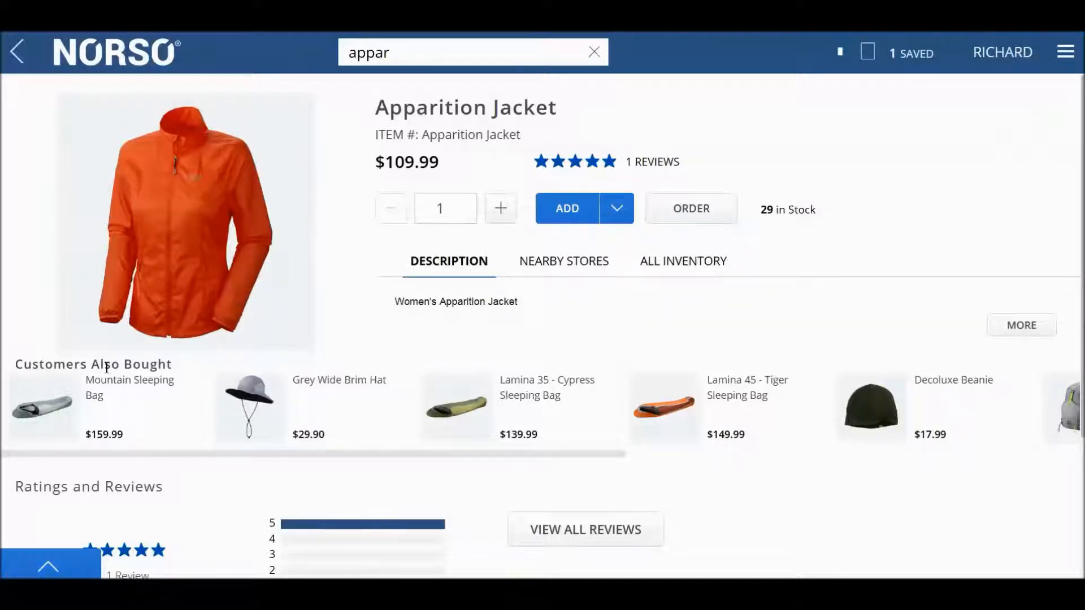
- Examine the jacket's customer reviews and its stock at nearby stores and across all inventory locations
{"action": "scroll", "coordinate": [106, 368], "scroll_direction": "down", "scroll_amount": 1}
{"action": "scroll", "coordinate": [106, 368], "scroll_direction": "up", "scroll_amount": 1}
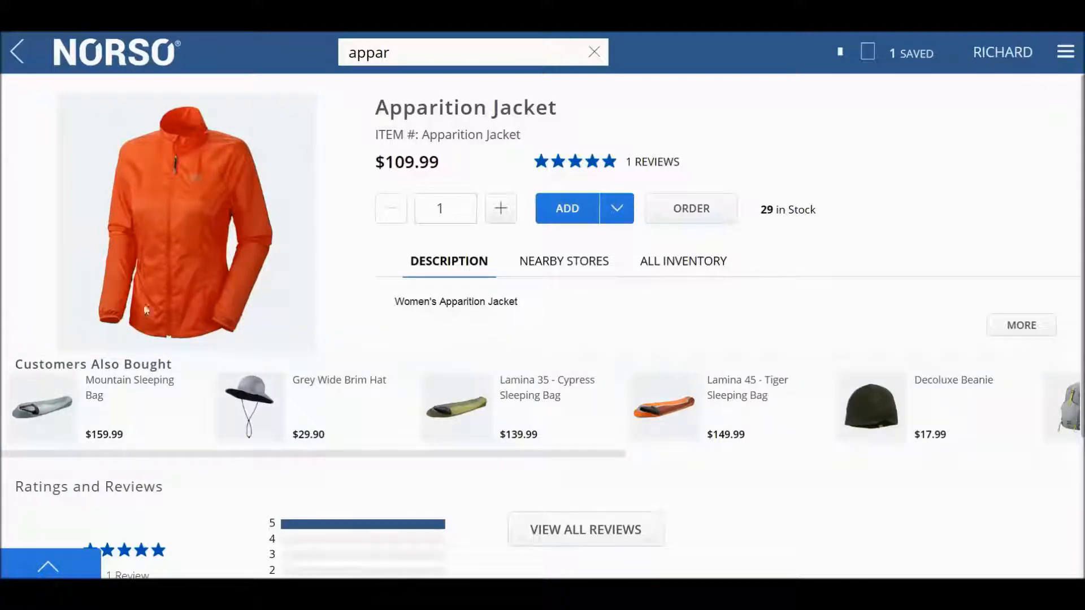
{"action": "scroll", "coordinate": [561, 477], "scroll_direction": "down", "scroll_amount": 4}
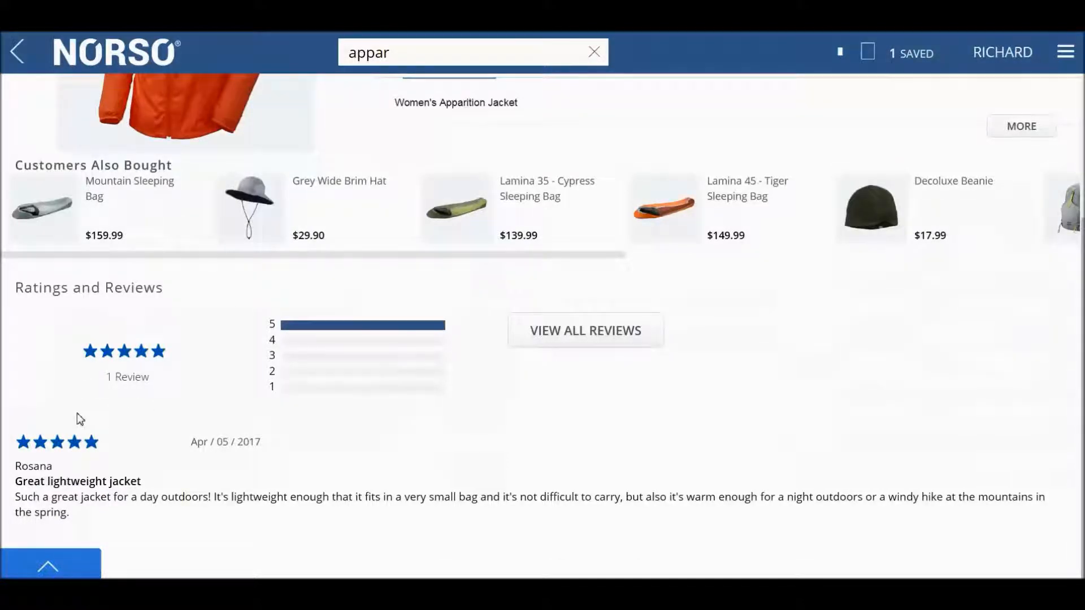
{"action": "scroll", "coordinate": [141, 411], "scroll_direction": "up", "scroll_amount": 4}
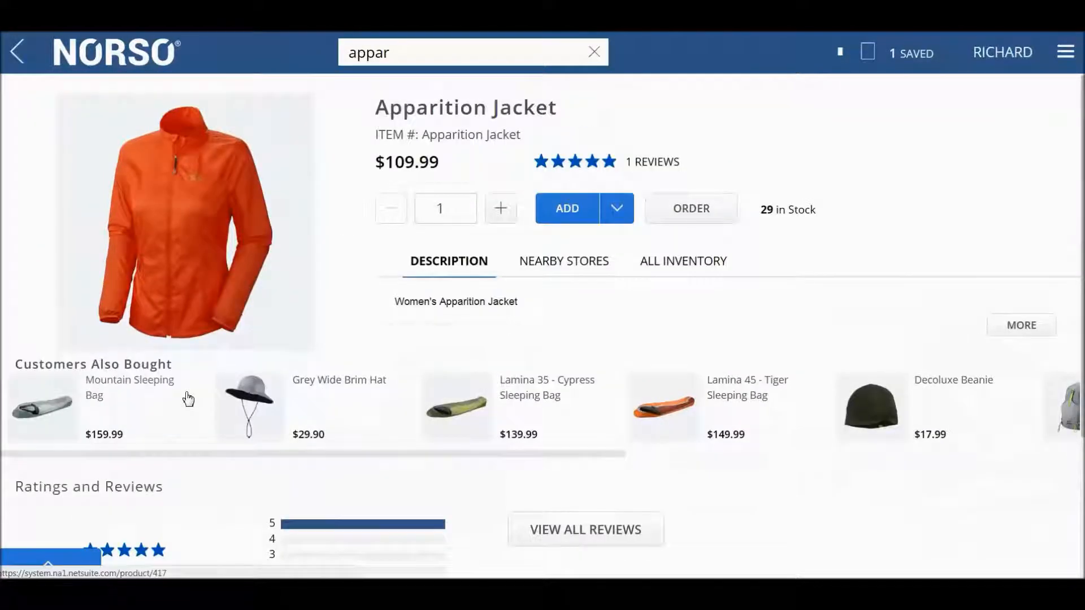
{"action": "left_click", "coordinate": [620, 216]}
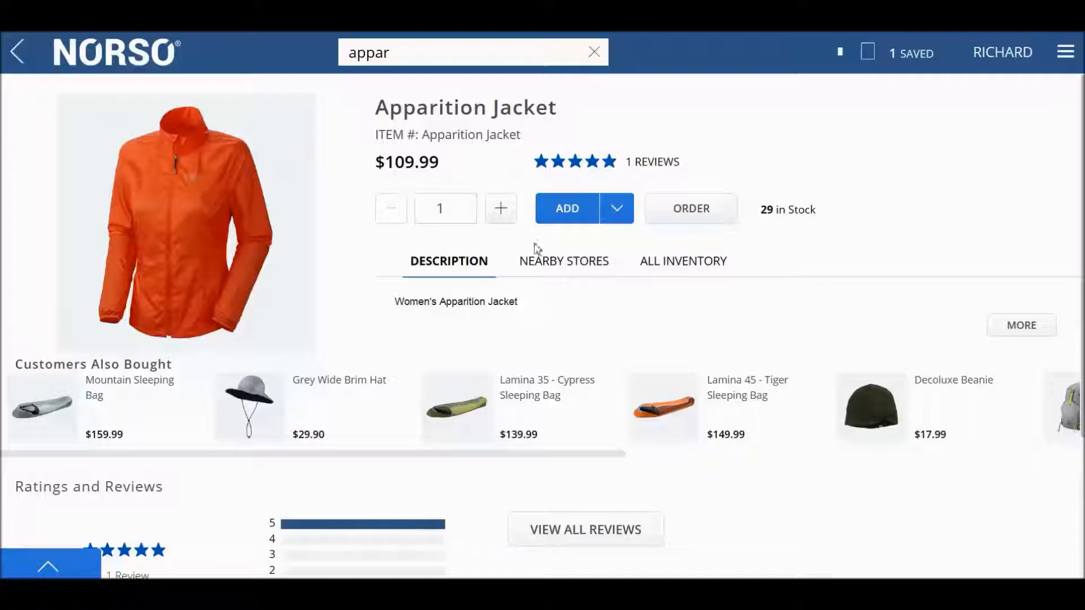
{"action": "left_click", "coordinate": [529, 262]}
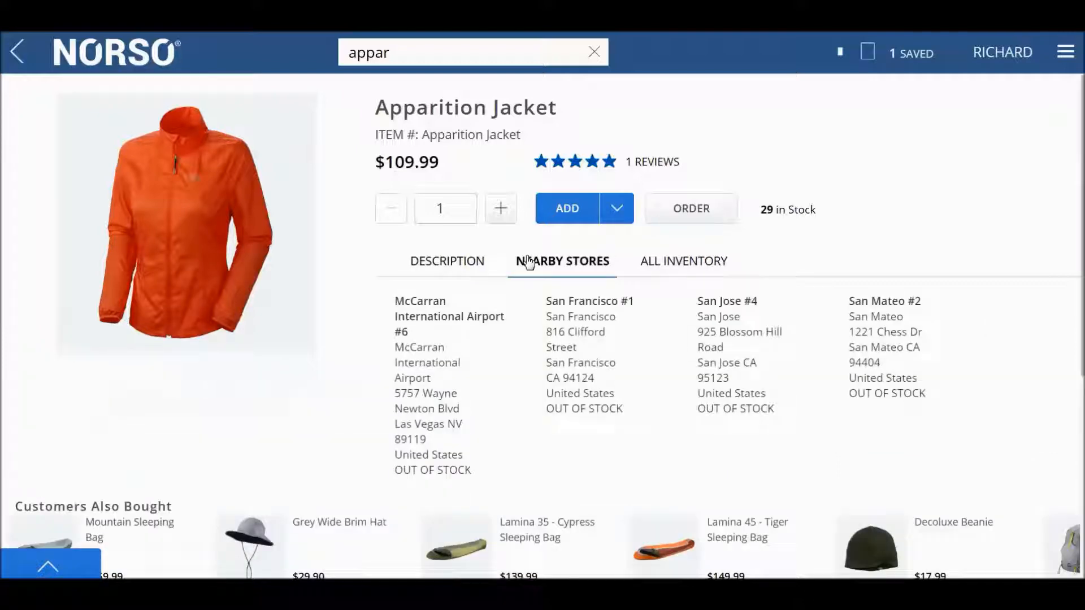
{"action": "left_click", "coordinate": [690, 266]}
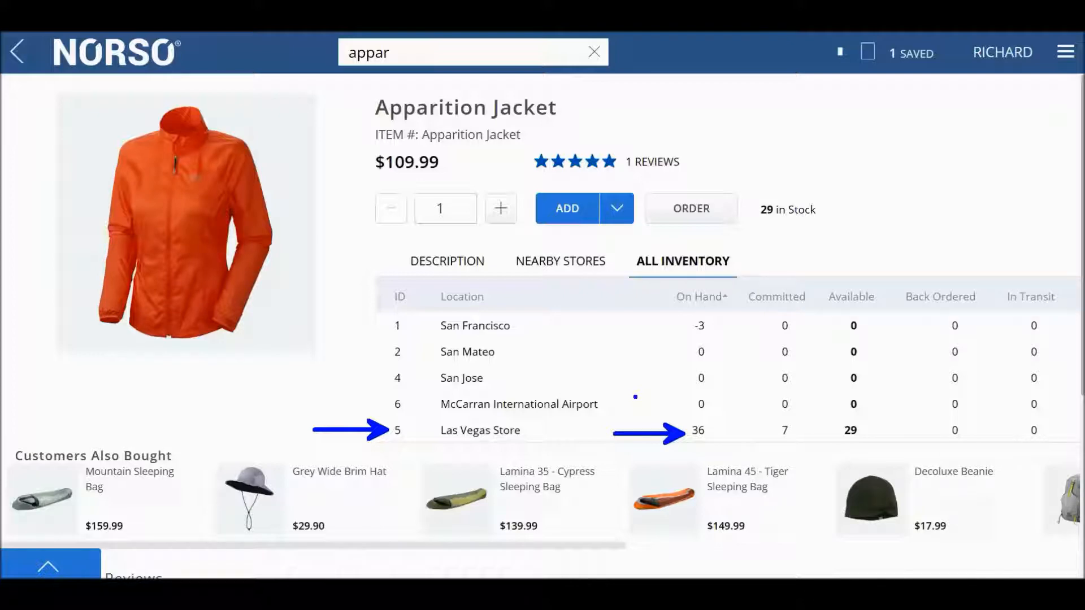
- Order the Apparition Jacket for pickup at the Las Vegas Store
{"action": "left_click", "coordinate": [701, 217]}
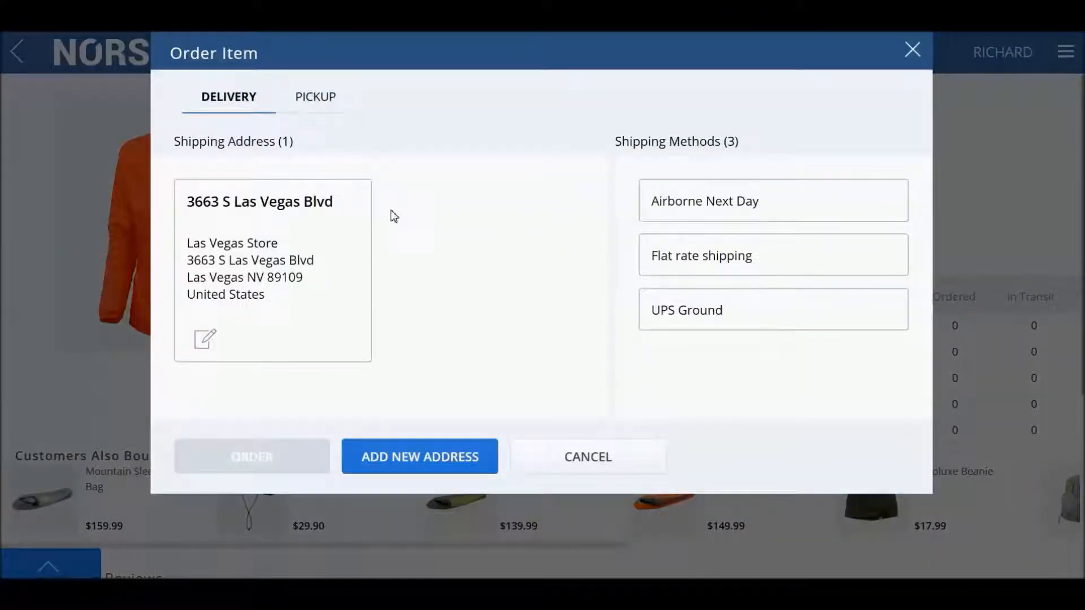
{"action": "left_click", "coordinate": [326, 102]}
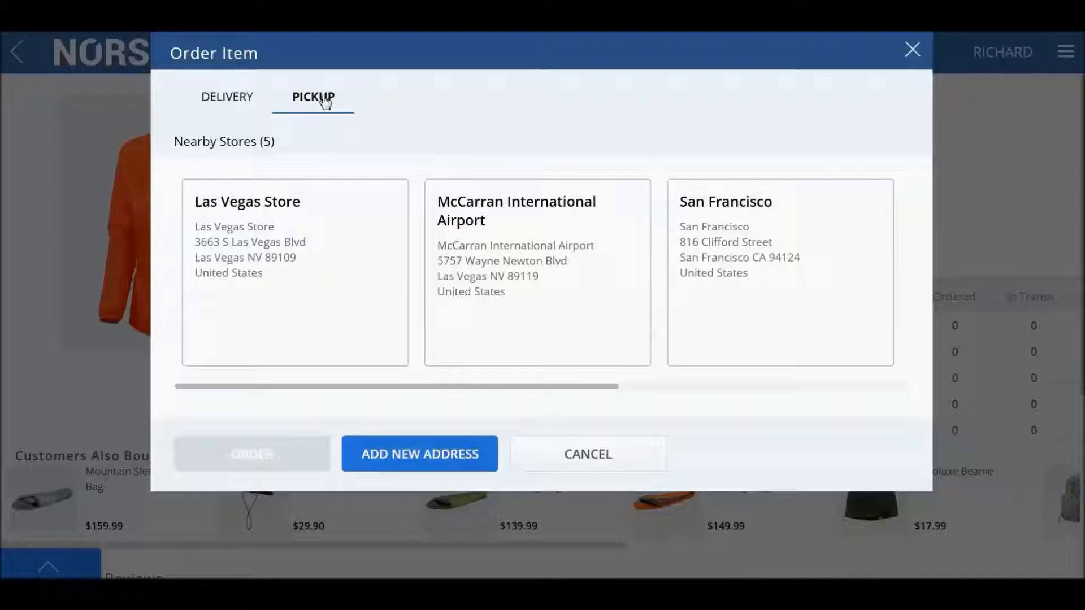
{"action": "left_click", "coordinate": [293, 224]}
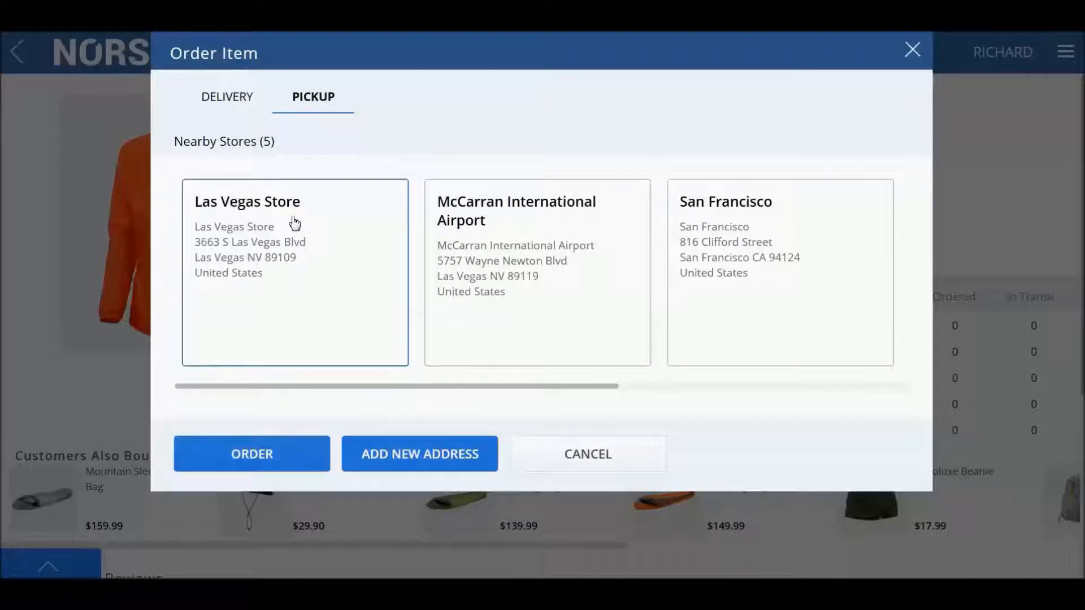
{"action": "left_click", "coordinate": [276, 455]}
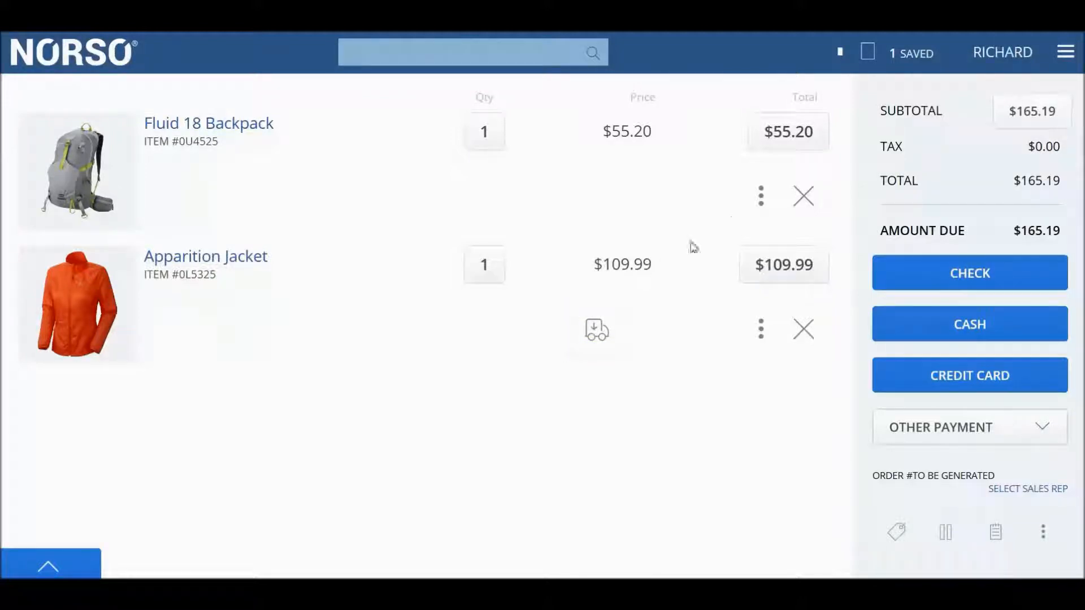
- Set the Fluid 18 Backpack in the order to pickup at the Las Vegas Store
{"action": "left_click", "coordinate": [763, 198]}
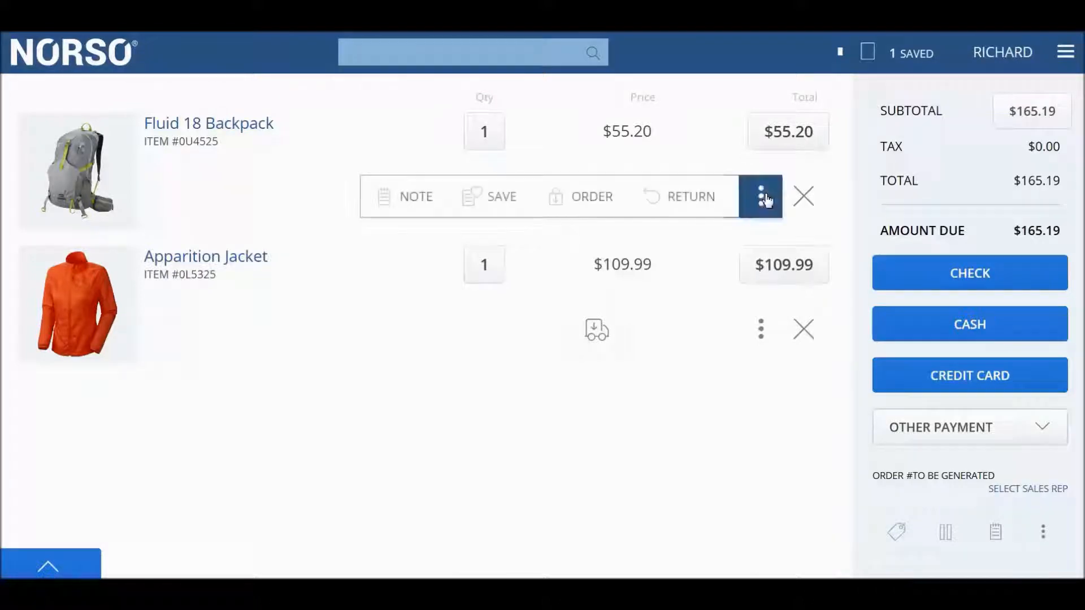
{"action": "left_click", "coordinate": [581, 201]}
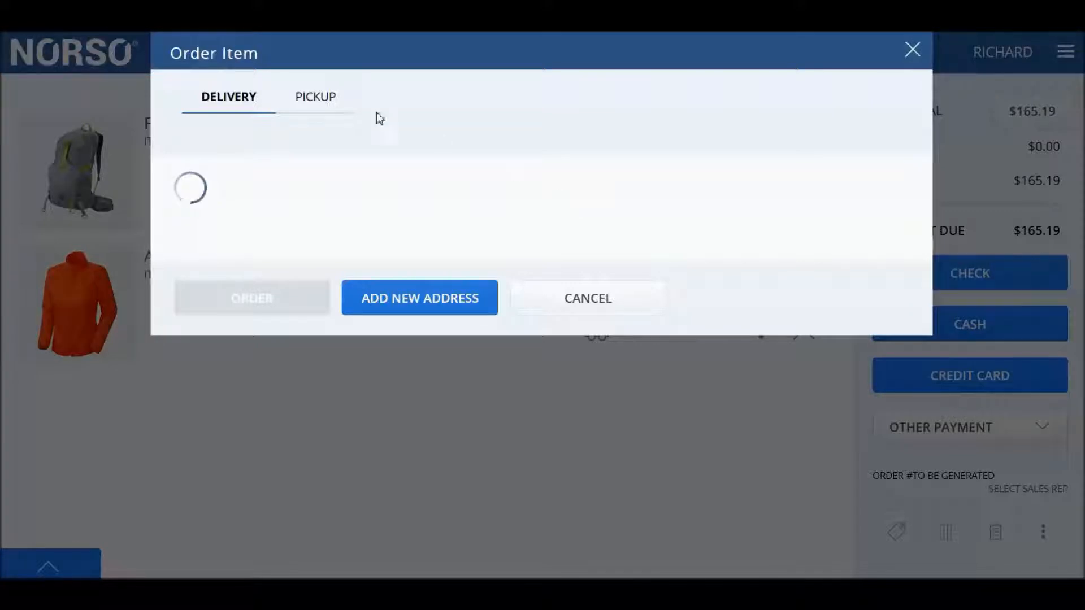
{"action": "left_click", "coordinate": [330, 104]}
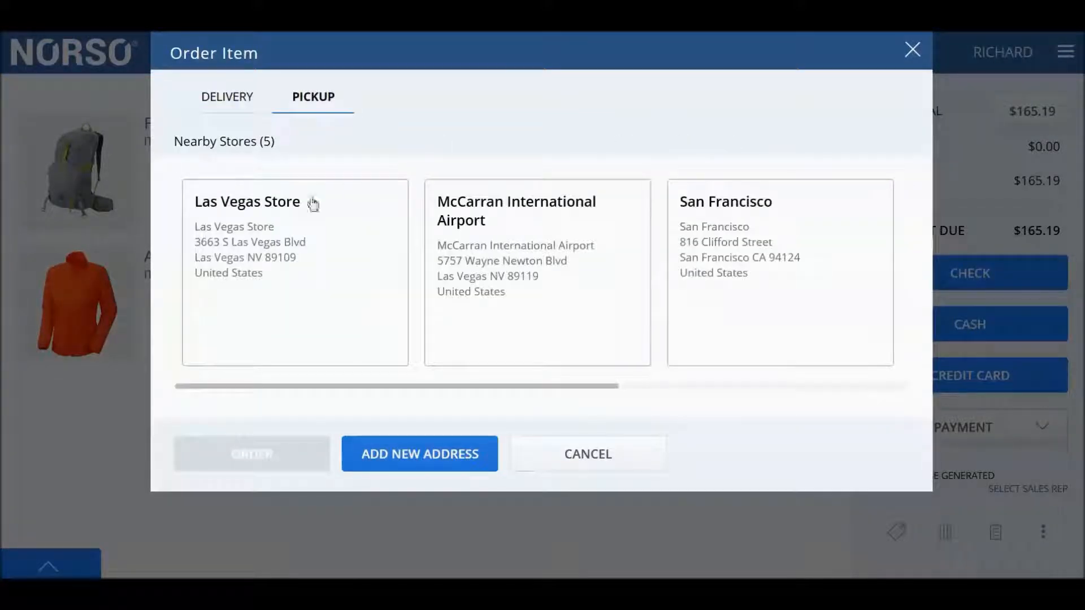
{"action": "left_click", "coordinate": [303, 245]}
{"action": "left_click", "coordinate": [283, 457]}
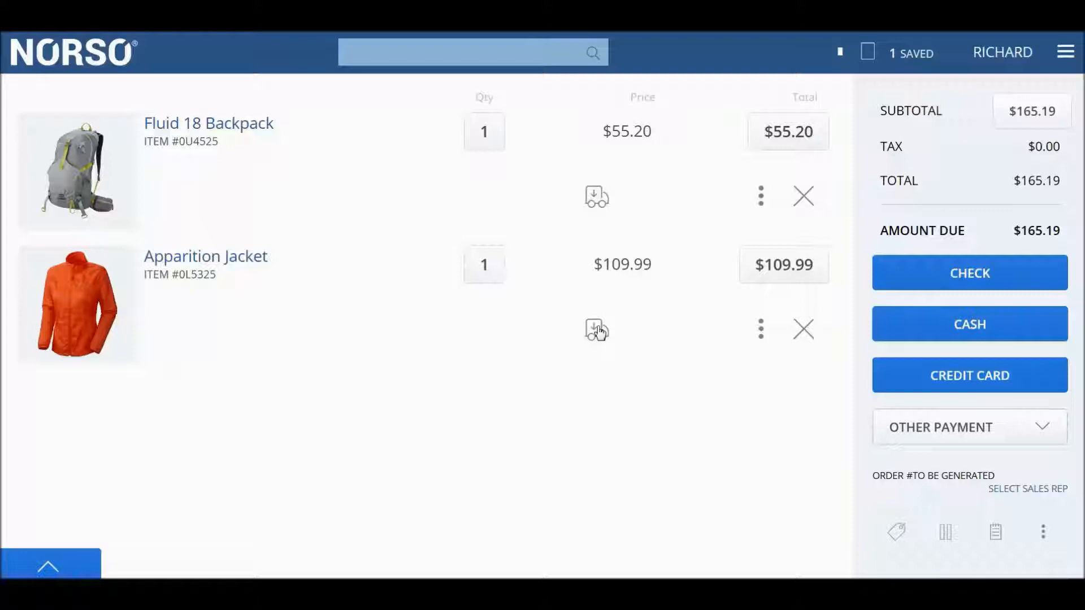
- Browse the new items, special offers, manager offers, gift cards and correlated items suggested for the order, and hide them again
{"action": "left_click", "coordinate": [60, 574]}
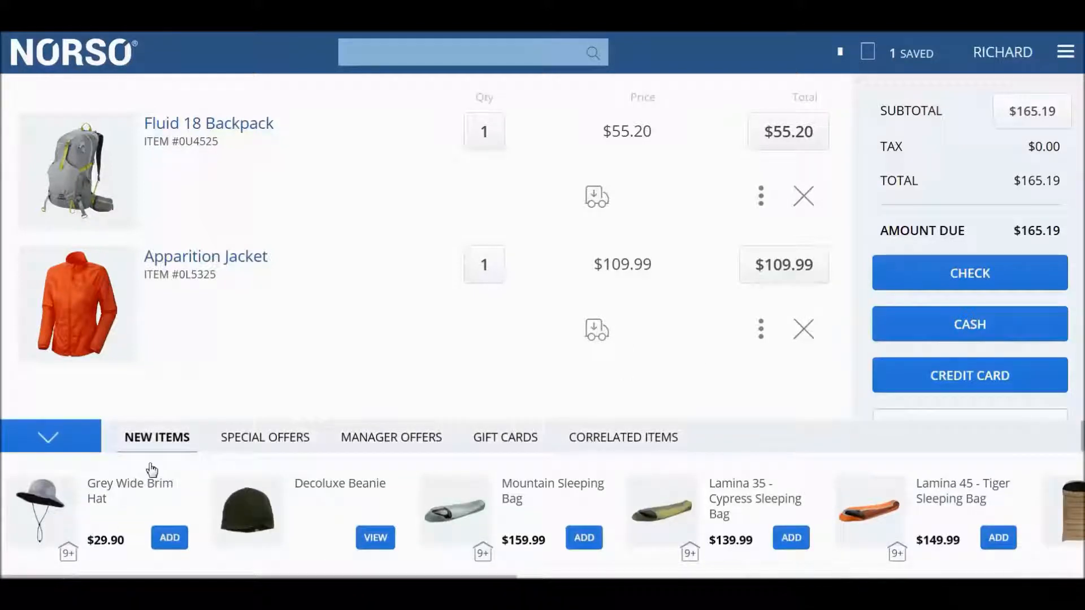
{"action": "left_click", "coordinate": [255, 445]}
{"action": "left_click", "coordinate": [396, 443]}
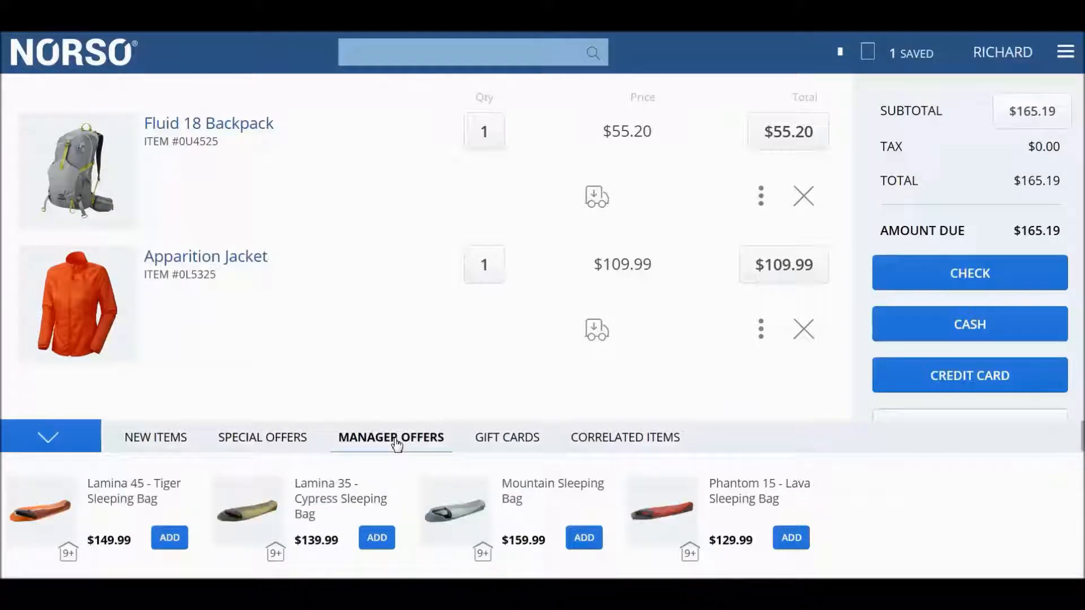
{"action": "left_click", "coordinate": [543, 440]}
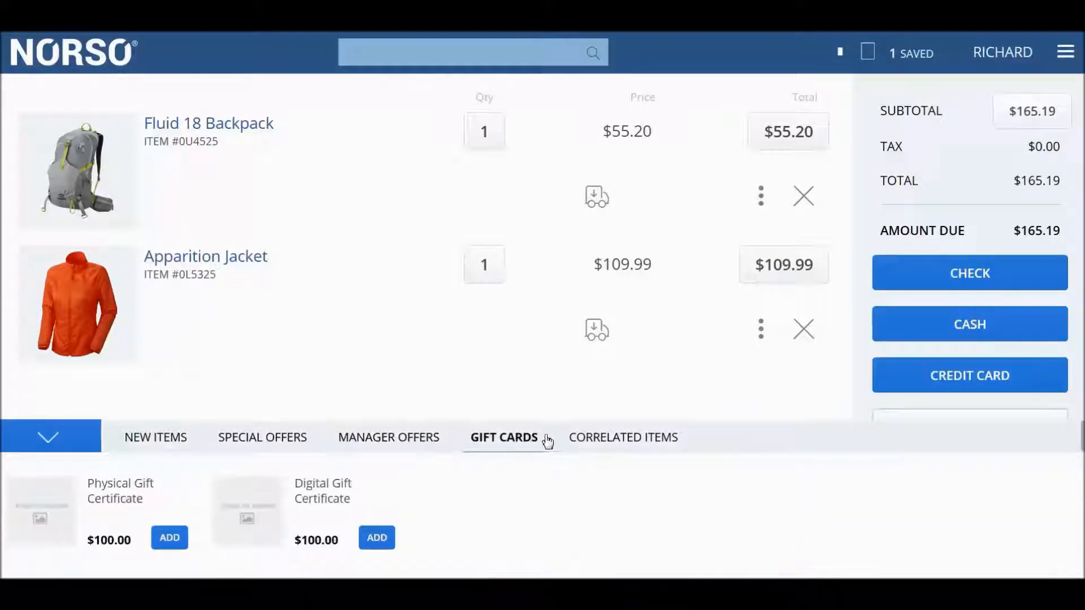
{"action": "left_click", "coordinate": [606, 441]}
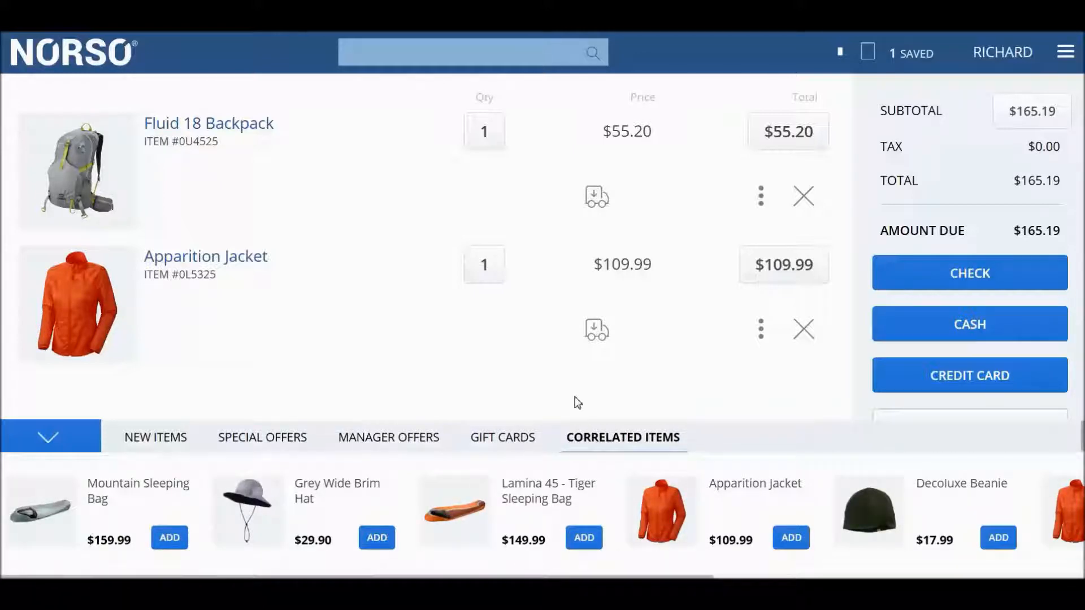
{"action": "left_click", "coordinate": [83, 441]}
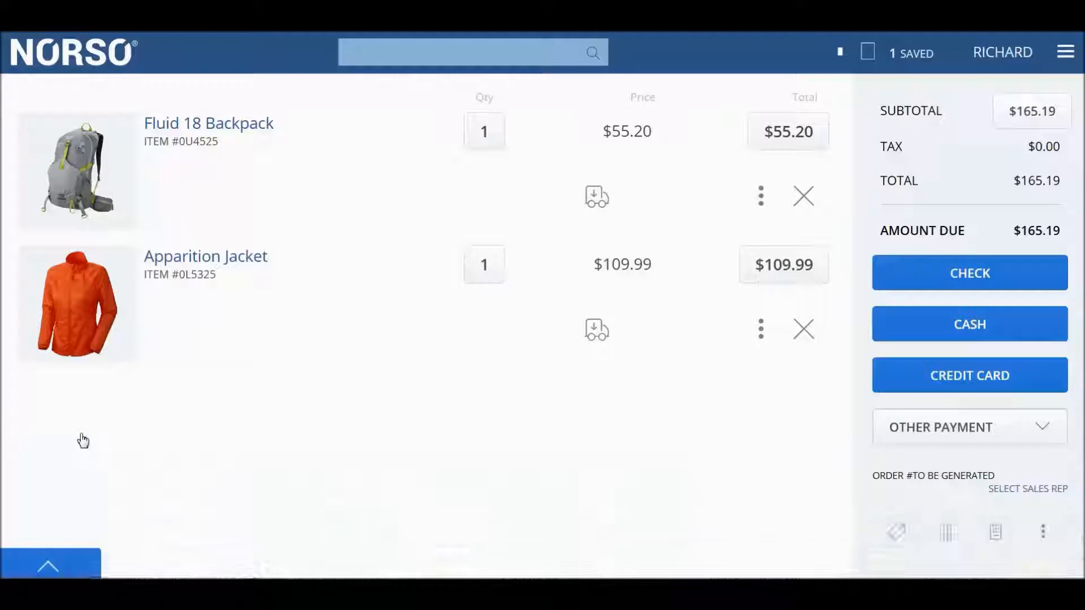
- Check the other payment methods available for the order and show its additional order actions
{"action": "left_click", "coordinate": [1052, 434]}
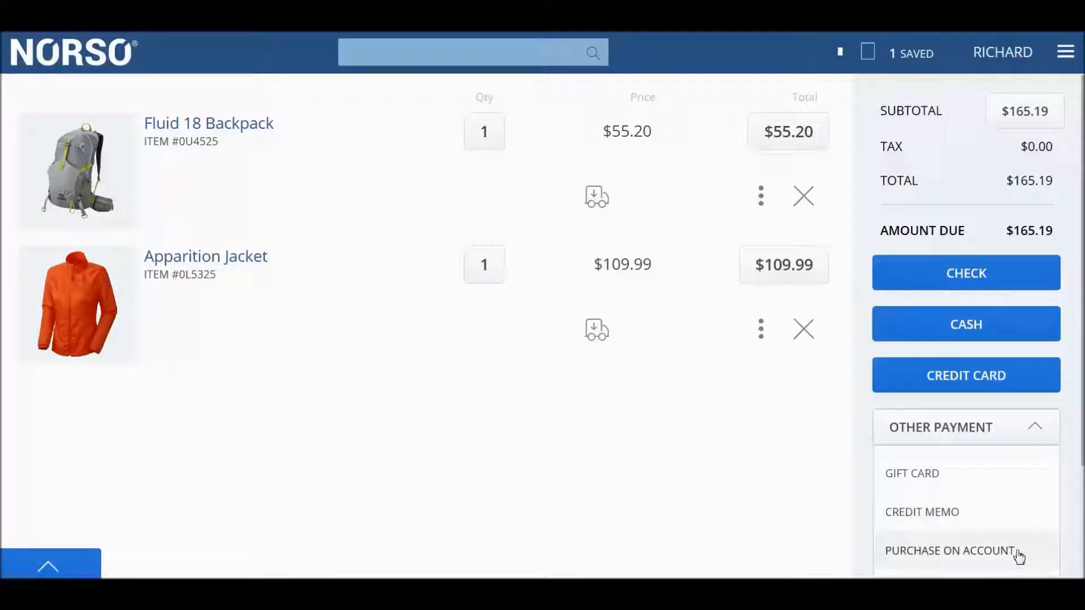
{"action": "left_click", "coordinate": [1045, 431]}
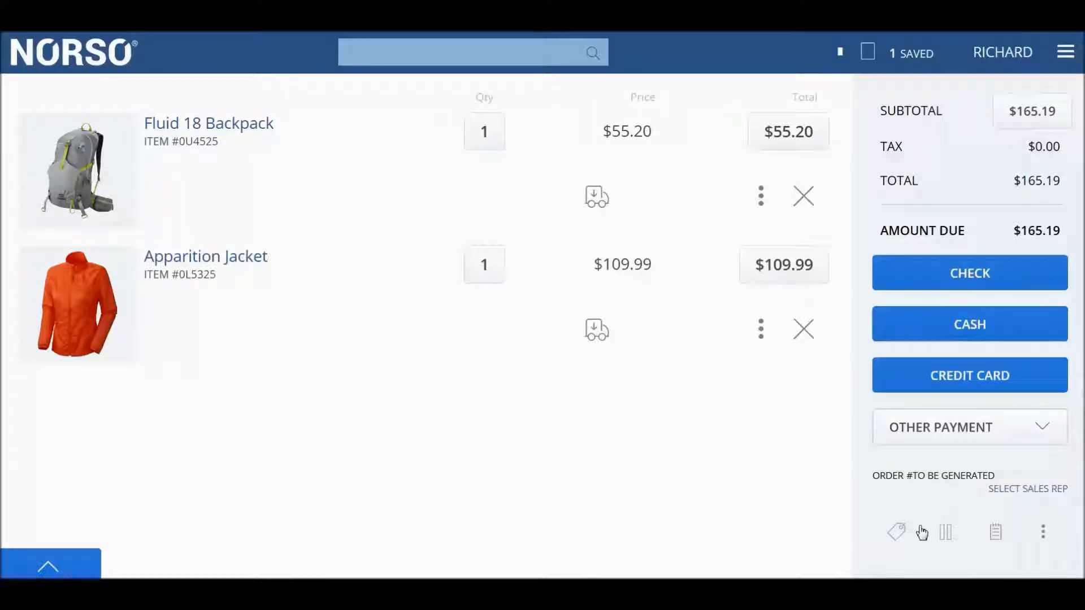
{"action": "left_click", "coordinate": [1045, 533]}
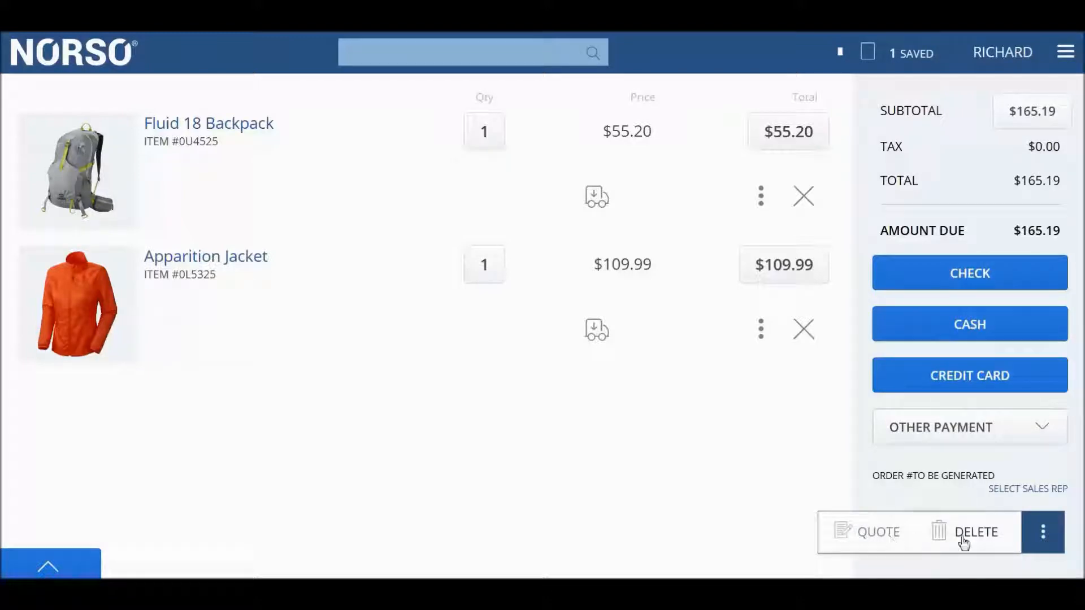
- Pay the order in cash, rounding the amount tendered up to $170.00, and apply the payment
{"action": "left_click", "coordinate": [1042, 535]}
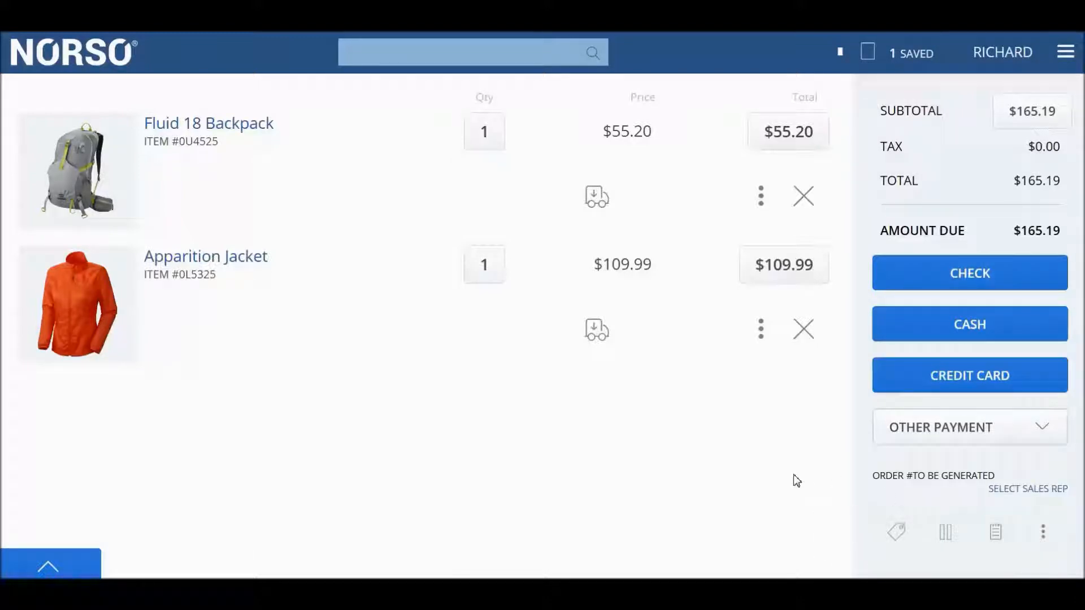
{"action": "left_click", "coordinate": [974, 328]}
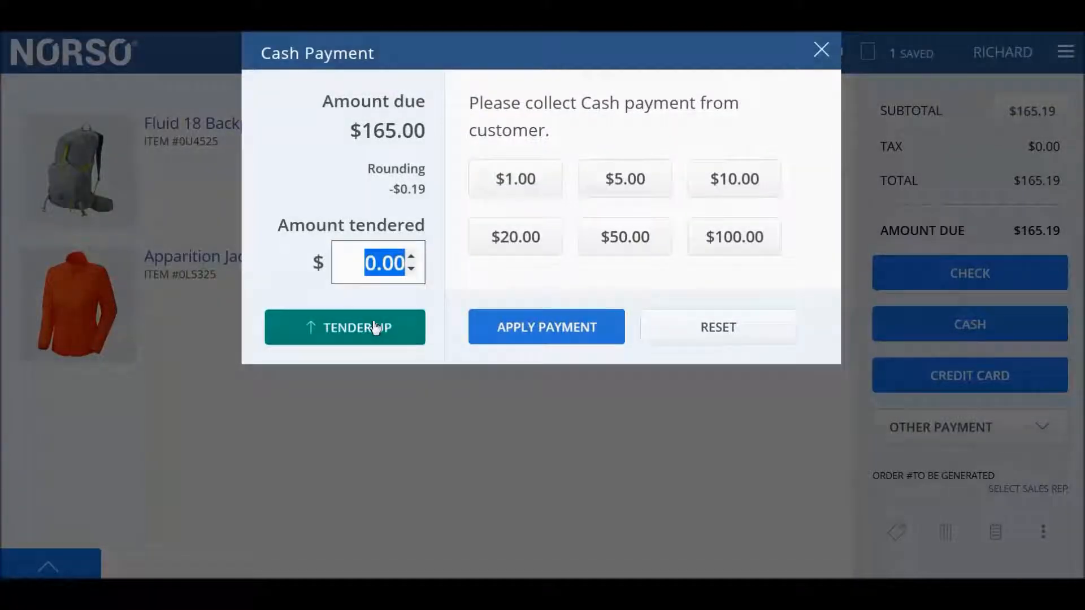
{"action": "left_click", "coordinate": [374, 326]}
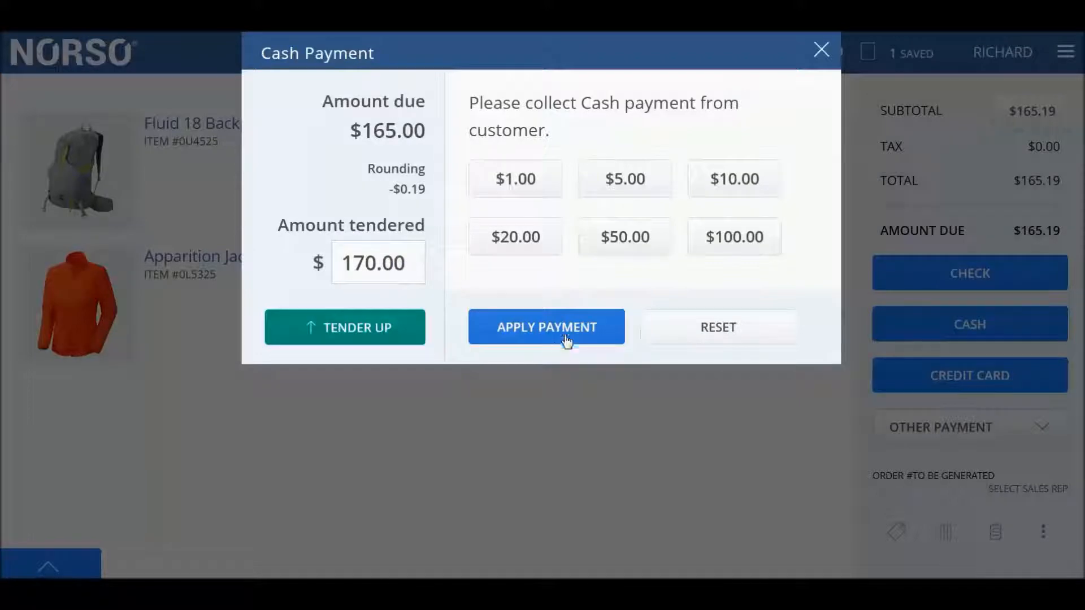
{"action": "left_click", "coordinate": [568, 333]}
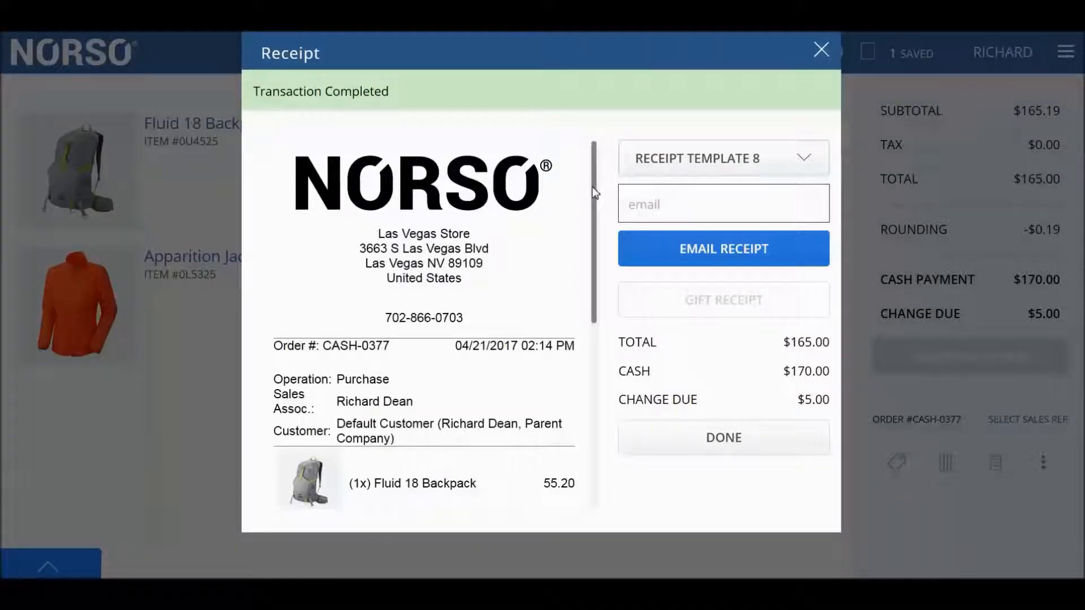
- Review the full receipt, enter the customer's email address for it, and finish the transaction
{"action": "left_click_drag", "start_coordinate": [593, 191], "coordinate": [600, 380]}
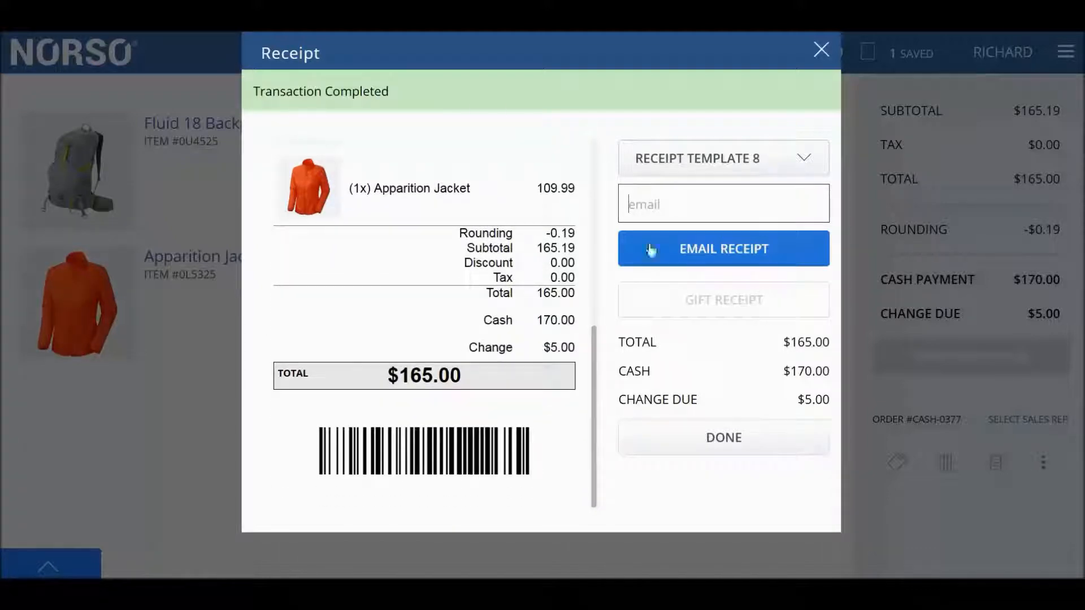
{"action": "left_click", "coordinate": [657, 212]}
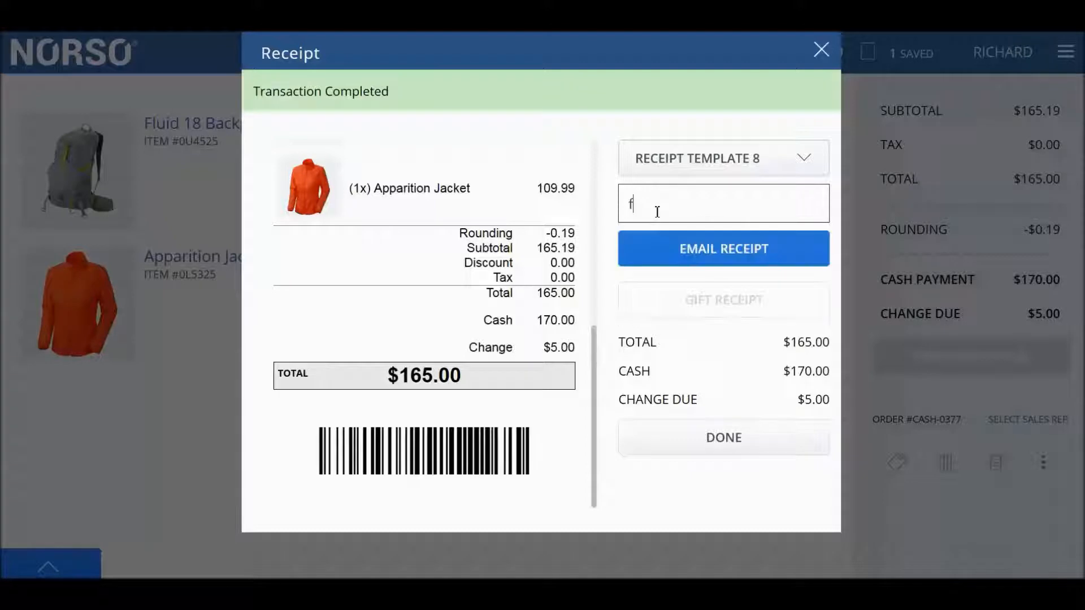
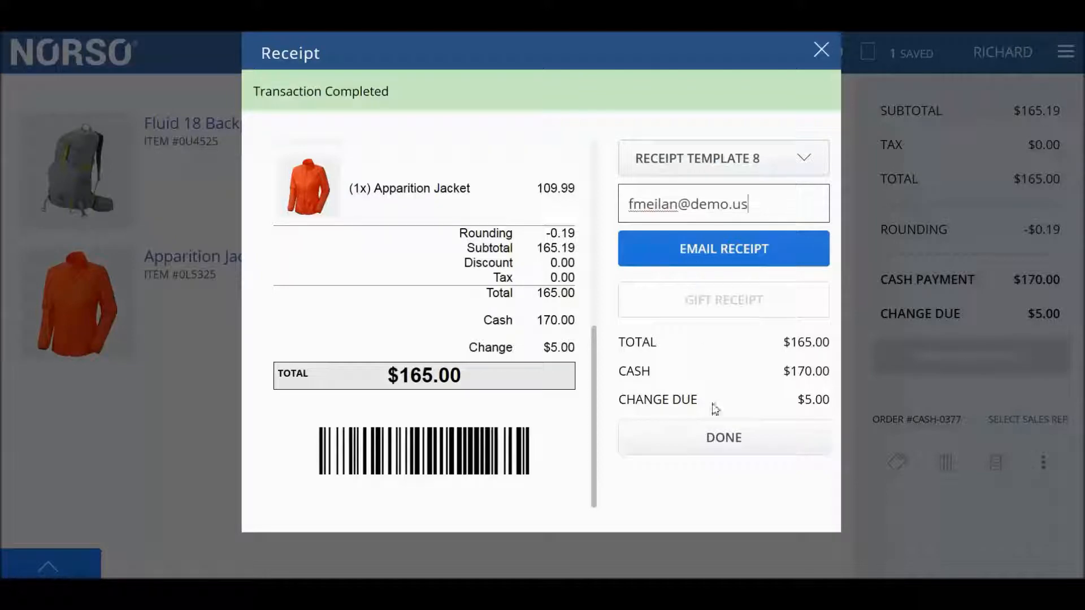
{"action": "left_click", "coordinate": [719, 438]}
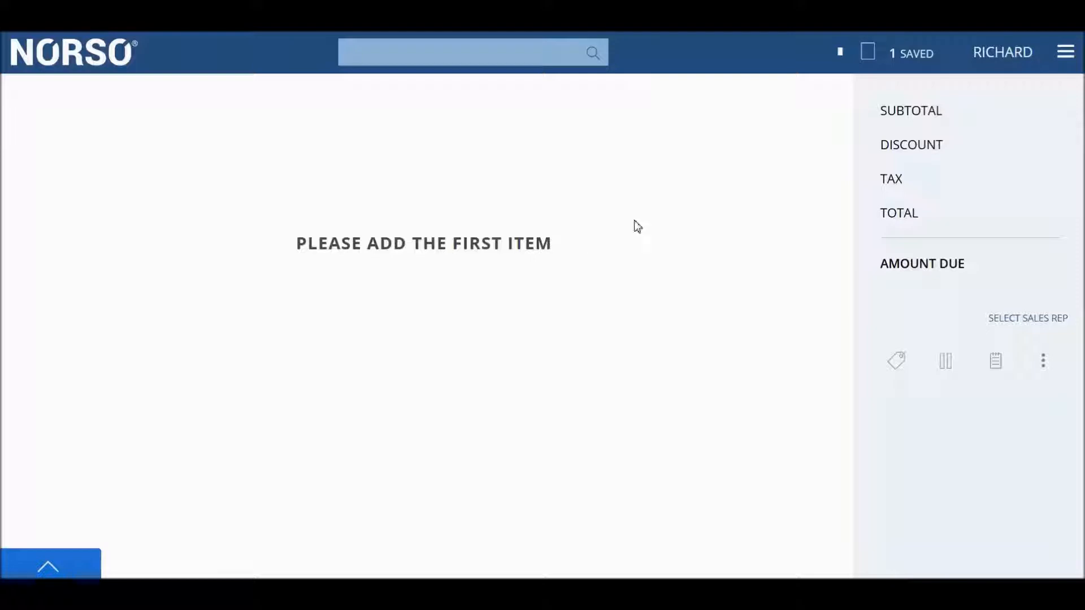
- Show the list of fulfillment requests and check its type and status filters
{"action": "left_click", "coordinate": [838, 54]}
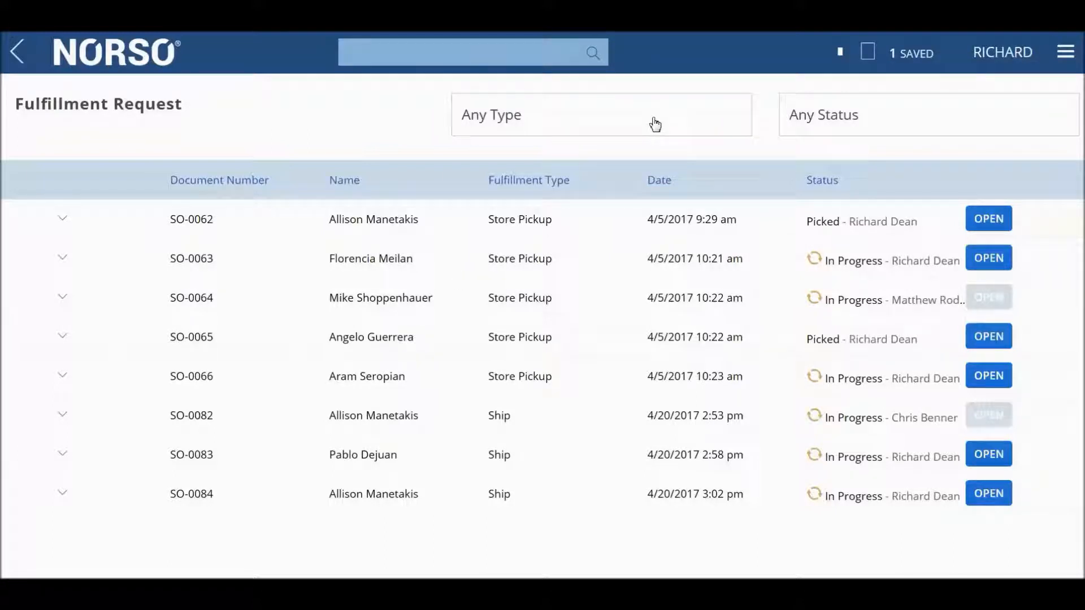
{"action": "left_click", "coordinate": [654, 123]}
{"action": "left_click", "coordinate": [654, 122]}
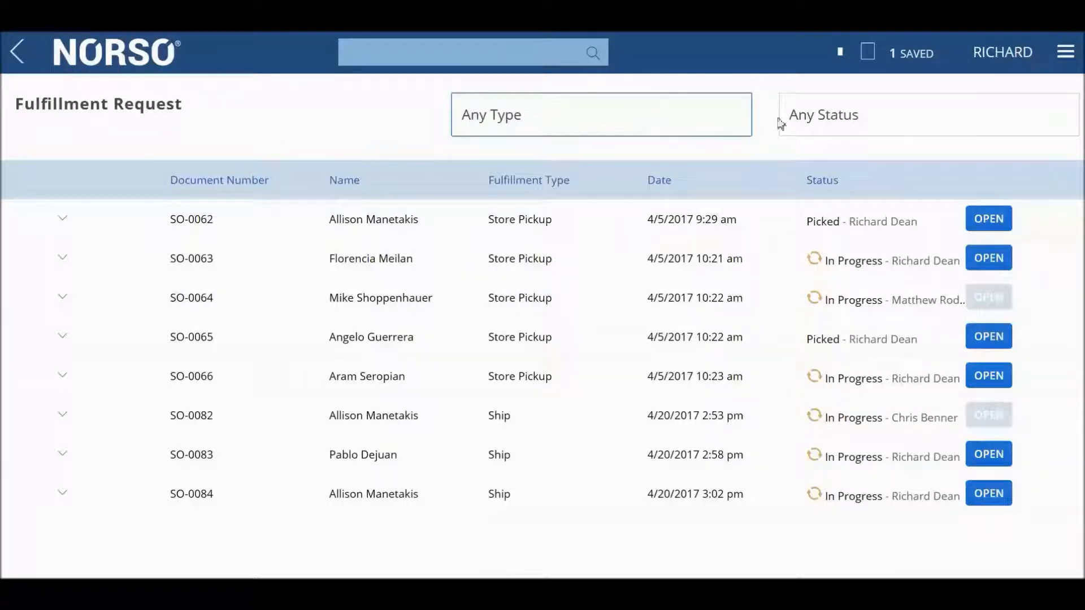
{"action": "left_click", "coordinate": [965, 122]}
{"action": "left_click", "coordinate": [964, 121]}
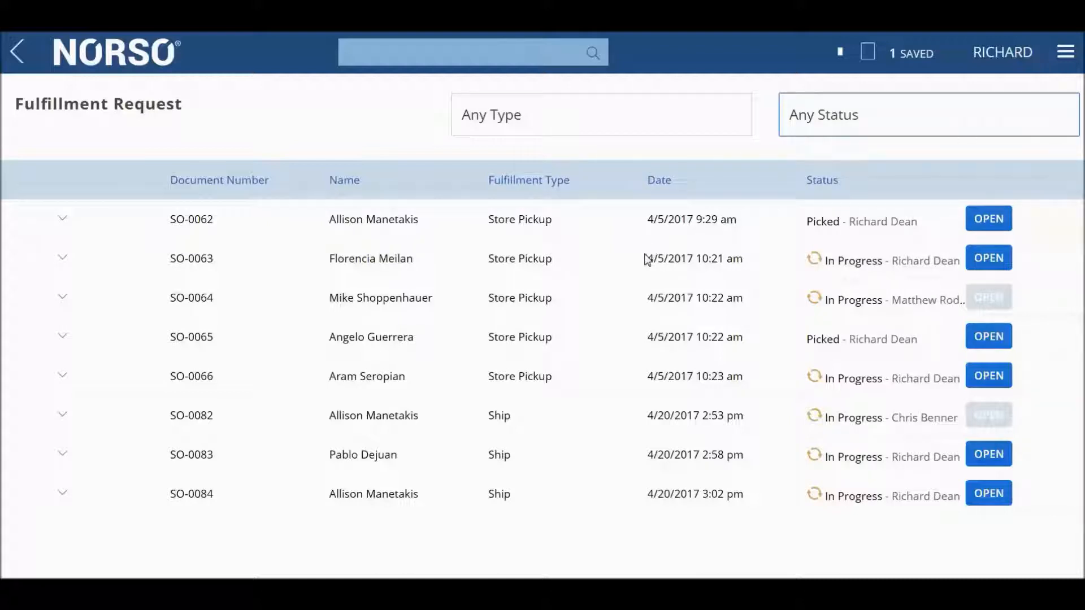
- Open the in-progress store pickup request dated 4/5/2017 10:21 am and mark its Apparition Jacket as picked
{"action": "left_click", "coordinate": [976, 261]}
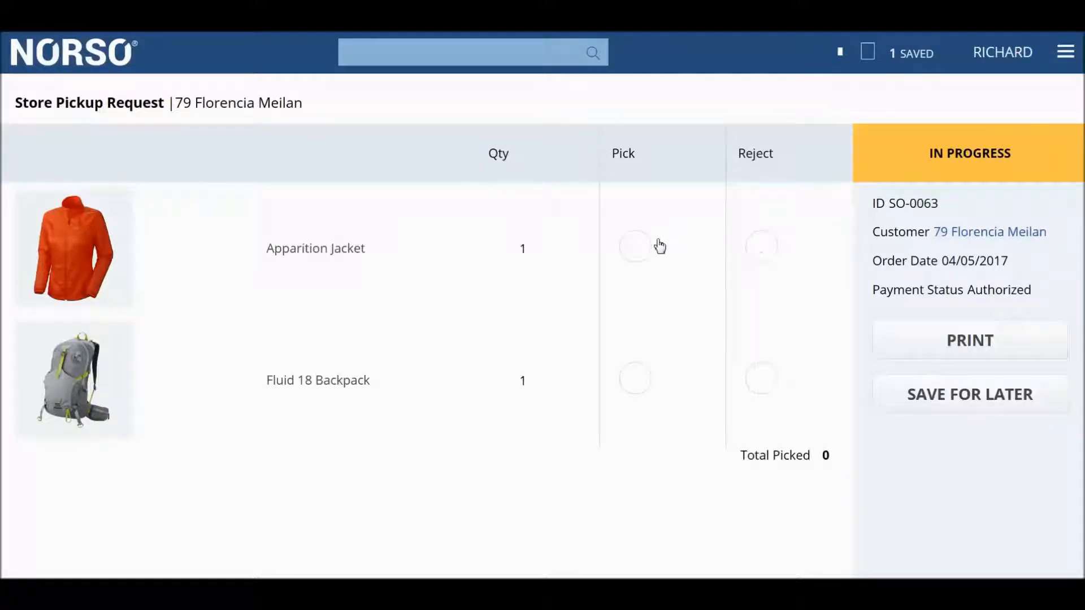
{"action": "left_click", "coordinate": [637, 252]}
- Check the reason and note options for rejecting the Apparition Jacket, and cancel the rejection
{"action": "left_click", "coordinate": [763, 248]}
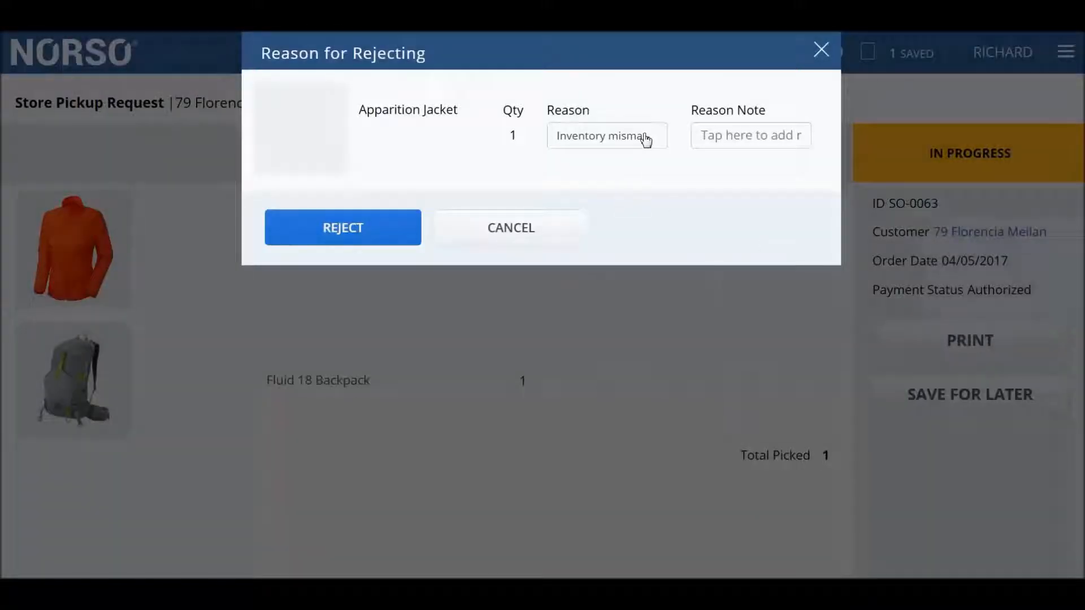
{"action": "left_click", "coordinate": [645, 140]}
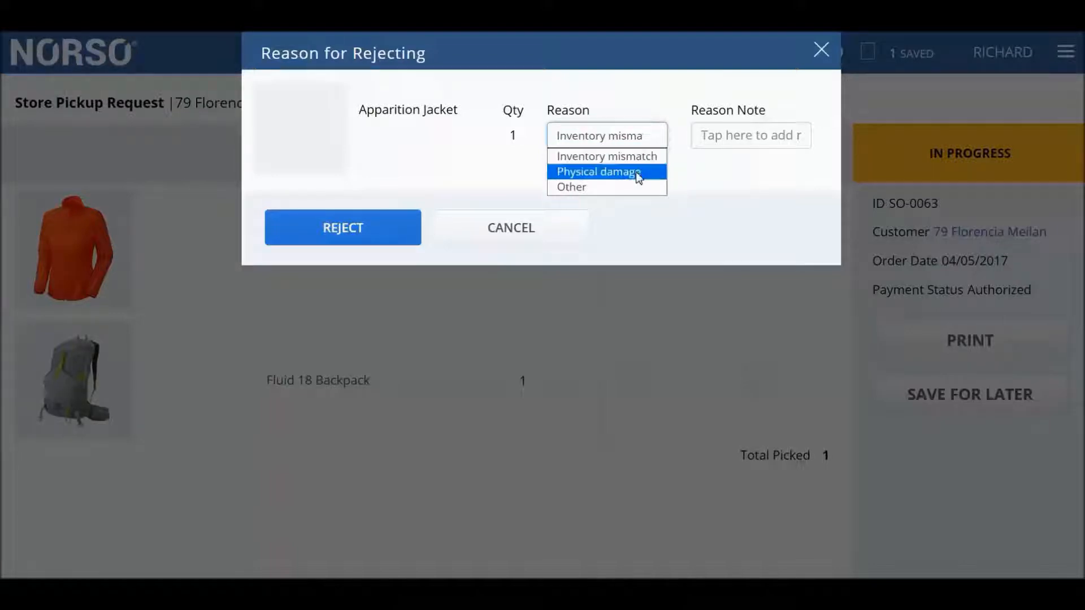
{"action": "left_click", "coordinate": [762, 133]}
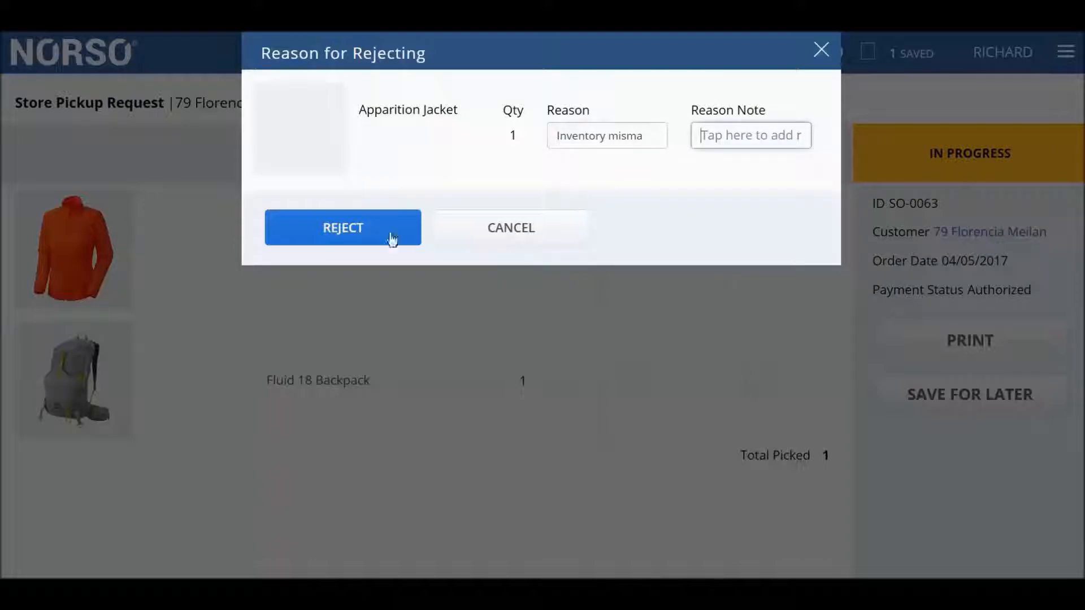
{"action": "left_click", "coordinate": [490, 230]}
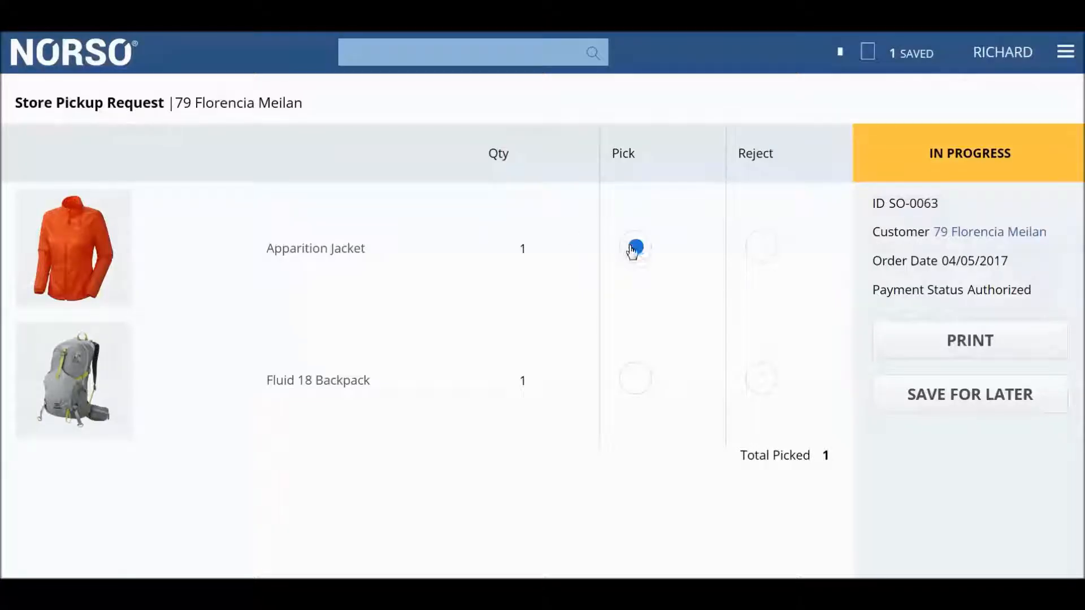
- Mark the Fluid 18 Backpack as picked and submit the pick for the pickup request
{"action": "left_click", "coordinate": [637, 378]}
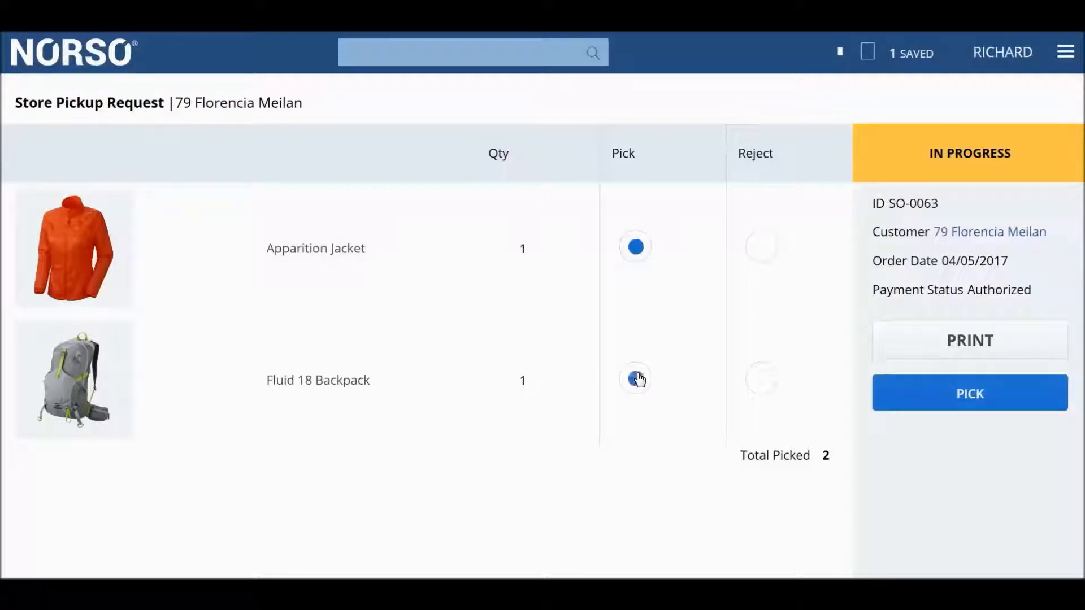
{"action": "left_click", "coordinate": [994, 399]}
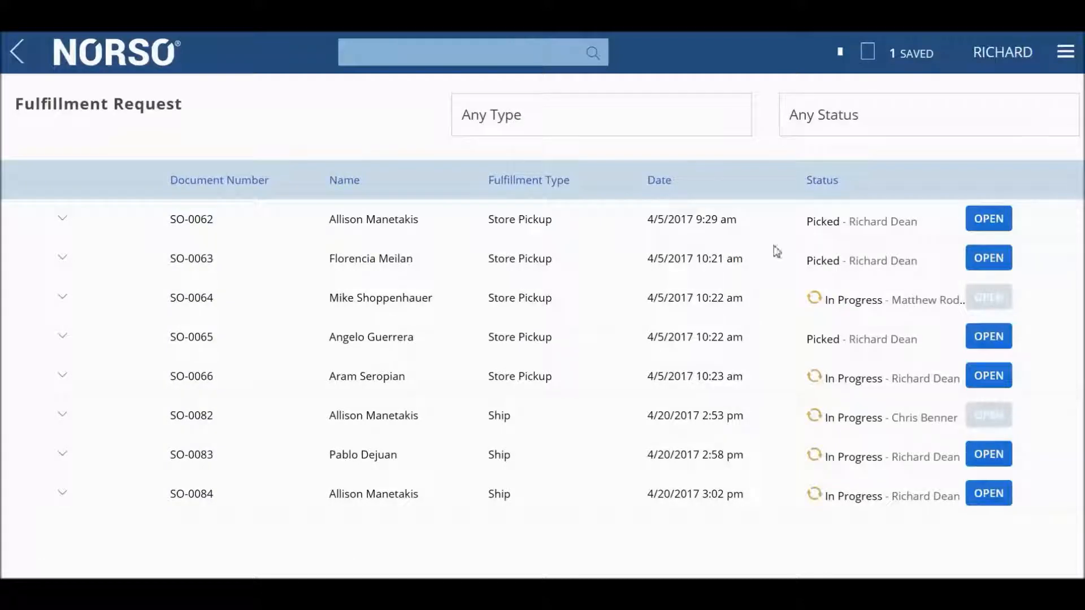
- Reopen the picked request dated 4/5/2017 10:21 am, mark it as picked up, and leave the fulfillment list
{"action": "left_click", "coordinate": [988, 258]}
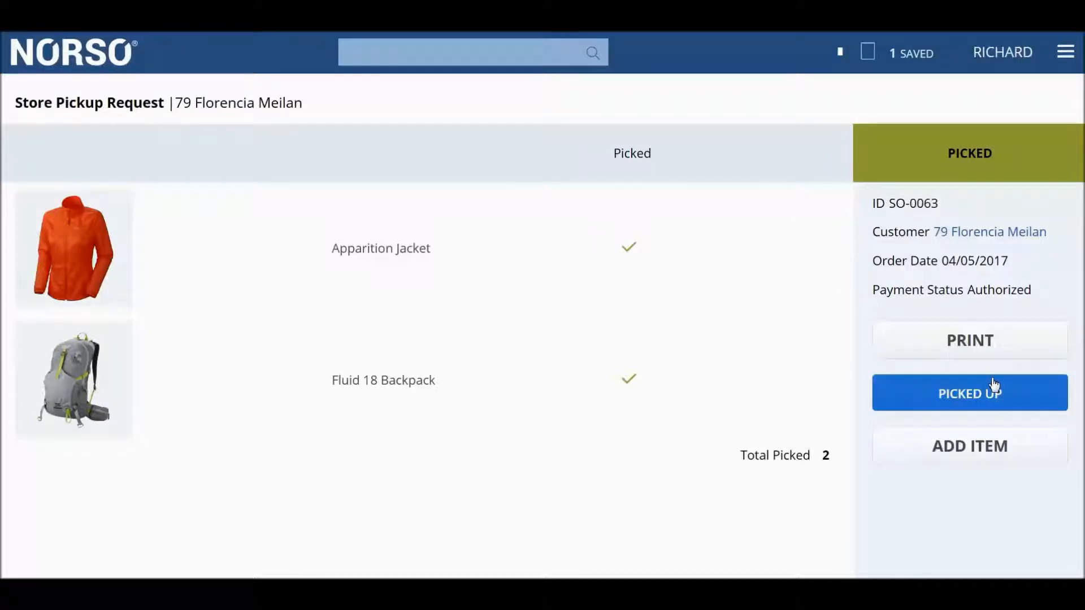
{"action": "left_click", "coordinate": [941, 349]}
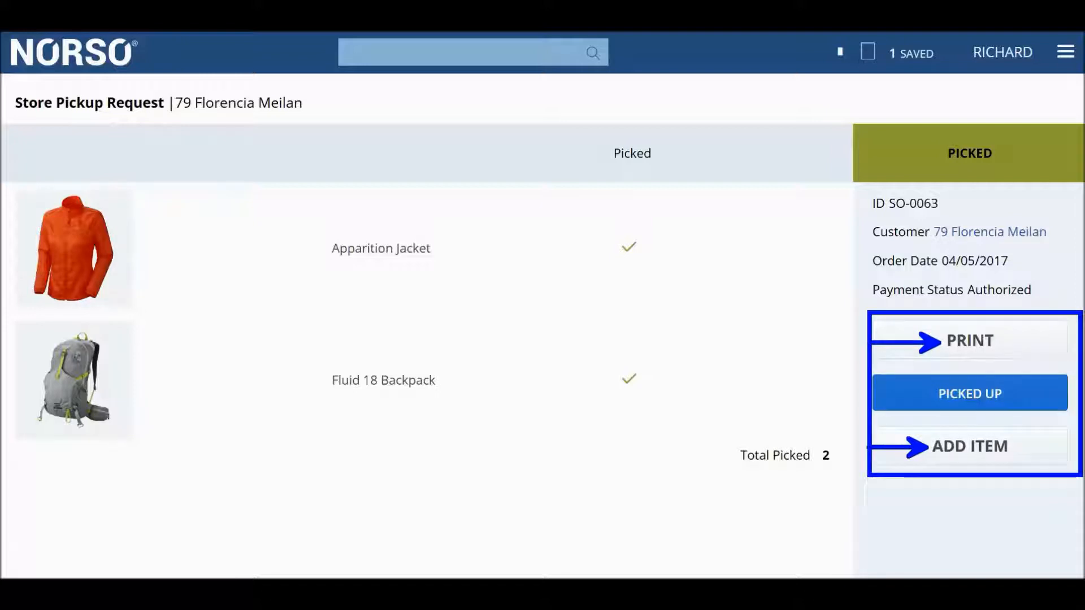
{"action": "left_click", "coordinate": [958, 399]}
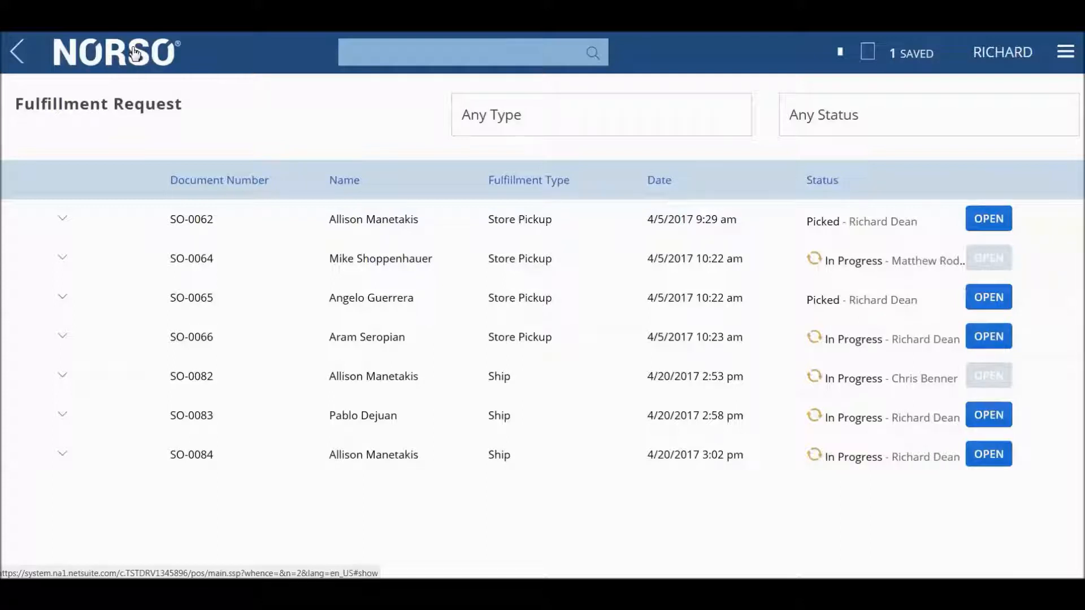
{"action": "left_click", "coordinate": [135, 54]}
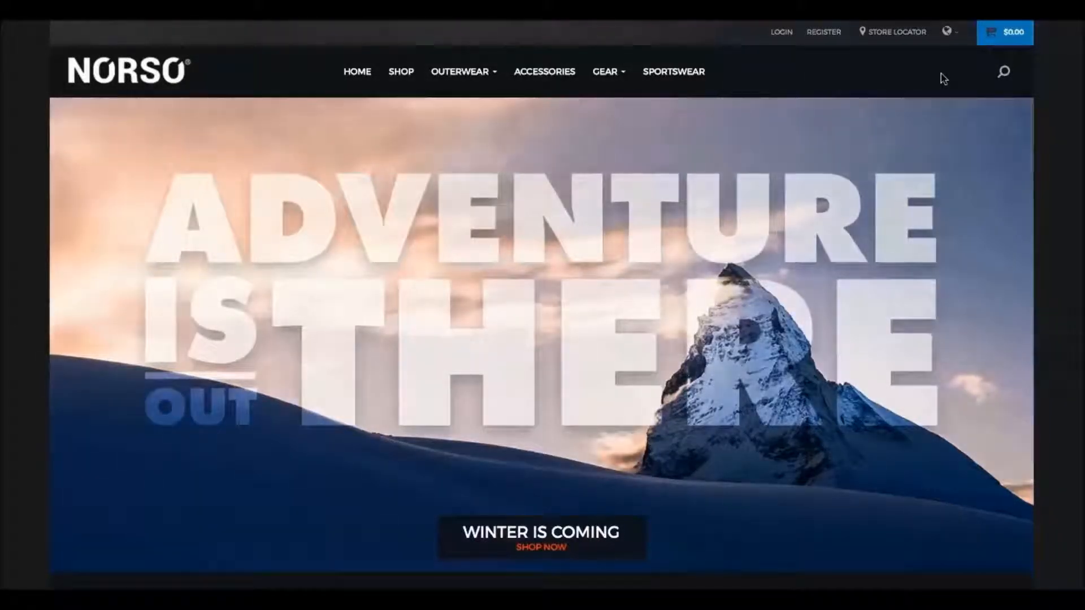
- In the NORSO web store, search for "jacket", open the Apparition Jacket and choose the red color
{"action": "left_click", "coordinate": [1004, 75]}
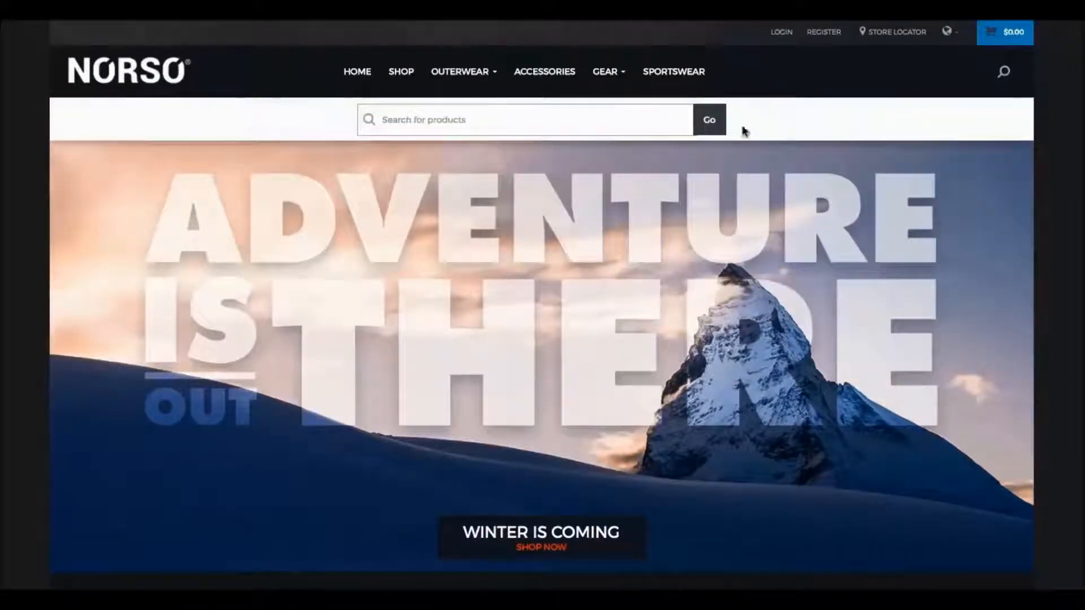
{"action": "type", "text": "jacket"}
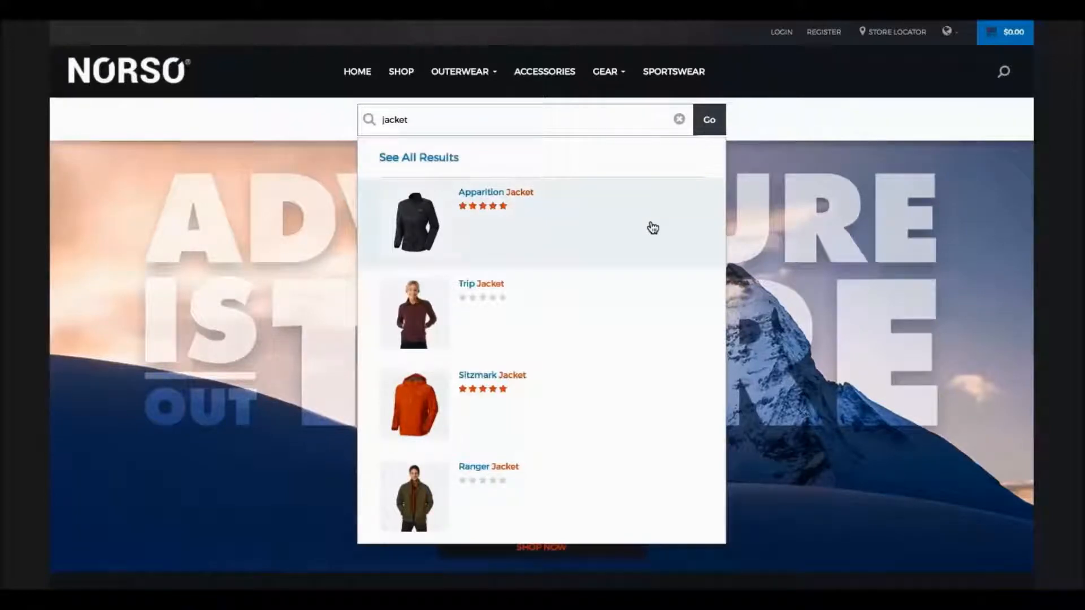
{"action": "left_click", "coordinate": [653, 227]}
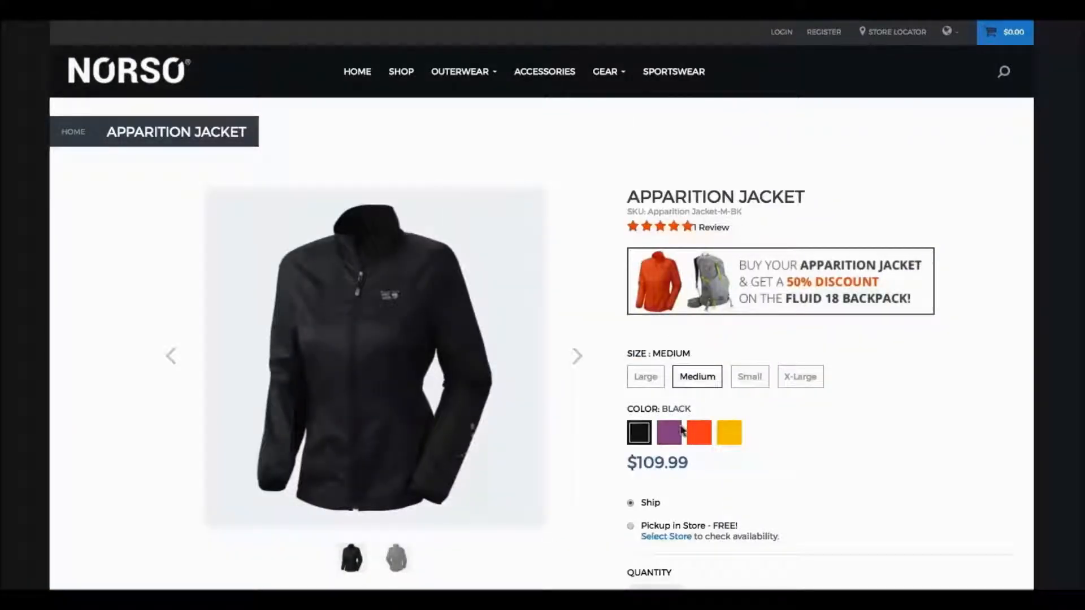
{"action": "left_click", "coordinate": [700, 435]}
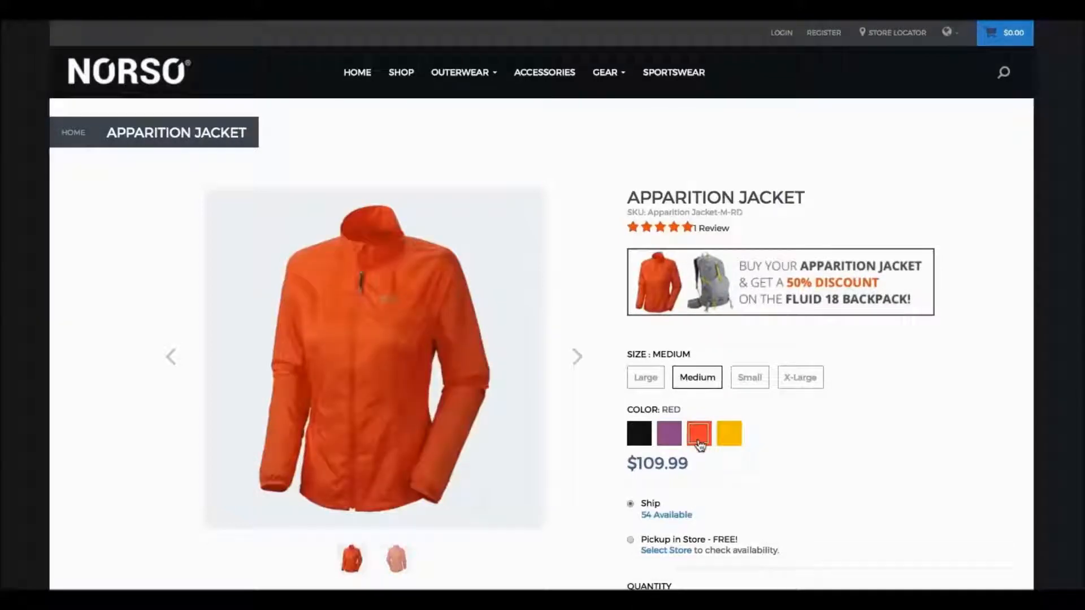
- Find stores near Las Vegas, NV, USA, check the Las Vegas Store's opening hours, and select that store for pickup
{"action": "left_click", "coordinate": [678, 551]}
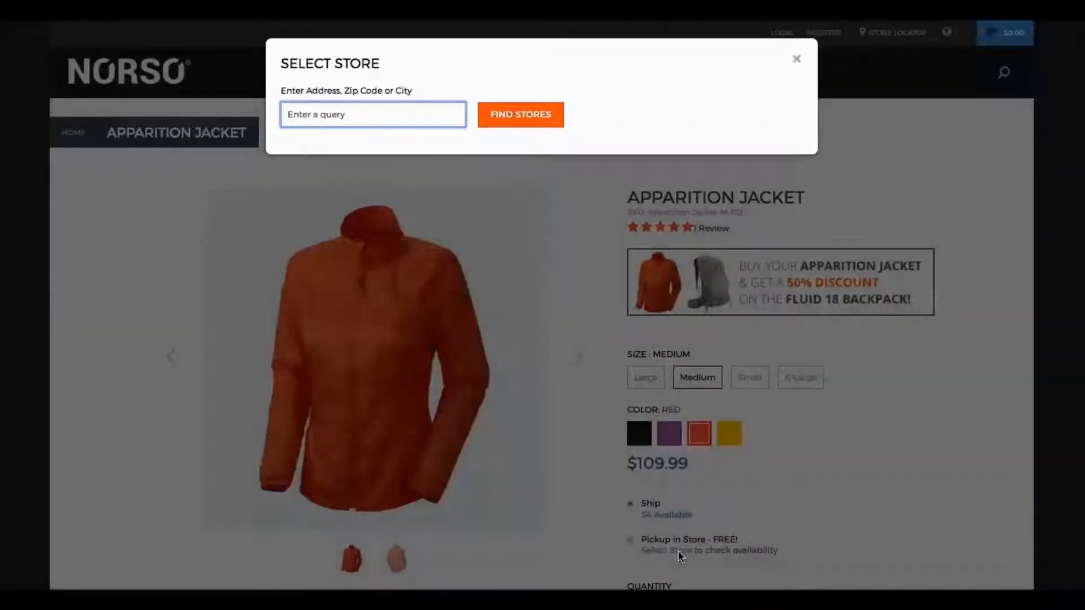
{"action": "type", "text": "Las Vegas"}
{"action": "left_click", "coordinate": [387, 138]}
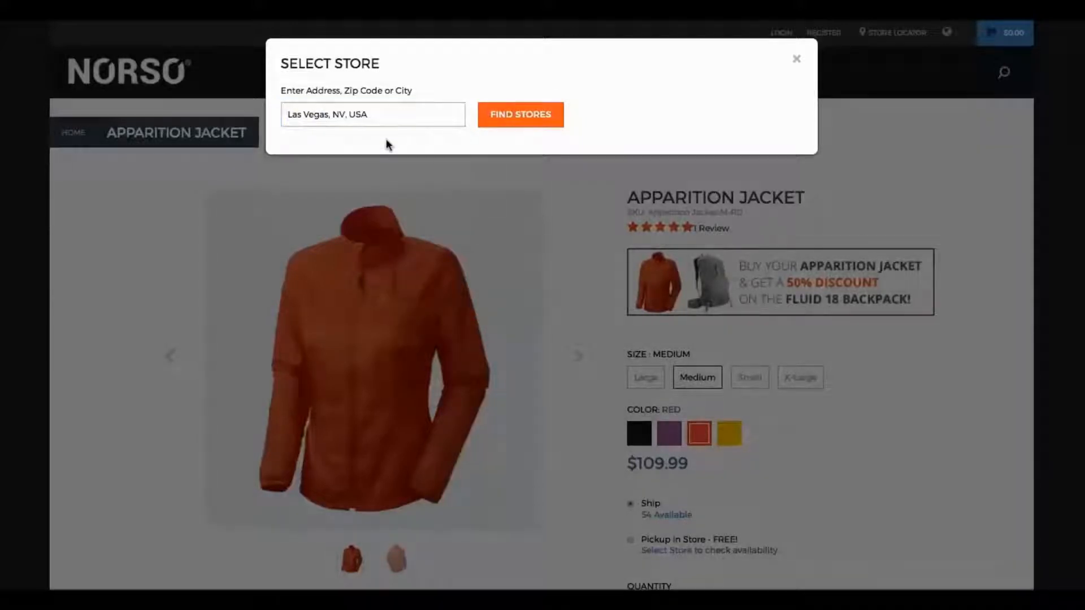
{"action": "left_click", "coordinate": [532, 122]}
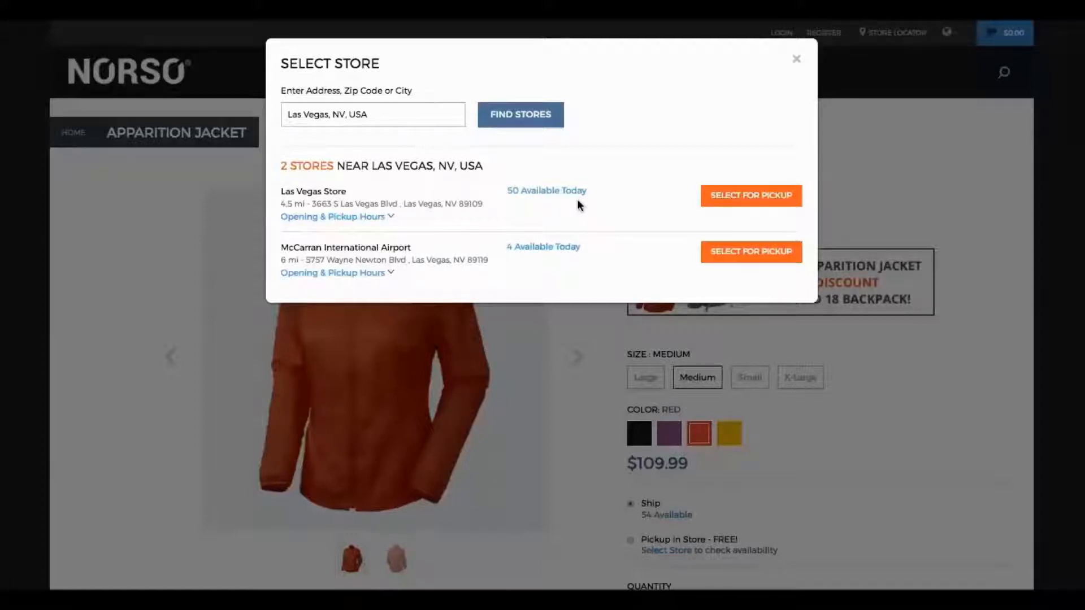
{"action": "left_click", "coordinate": [379, 220]}
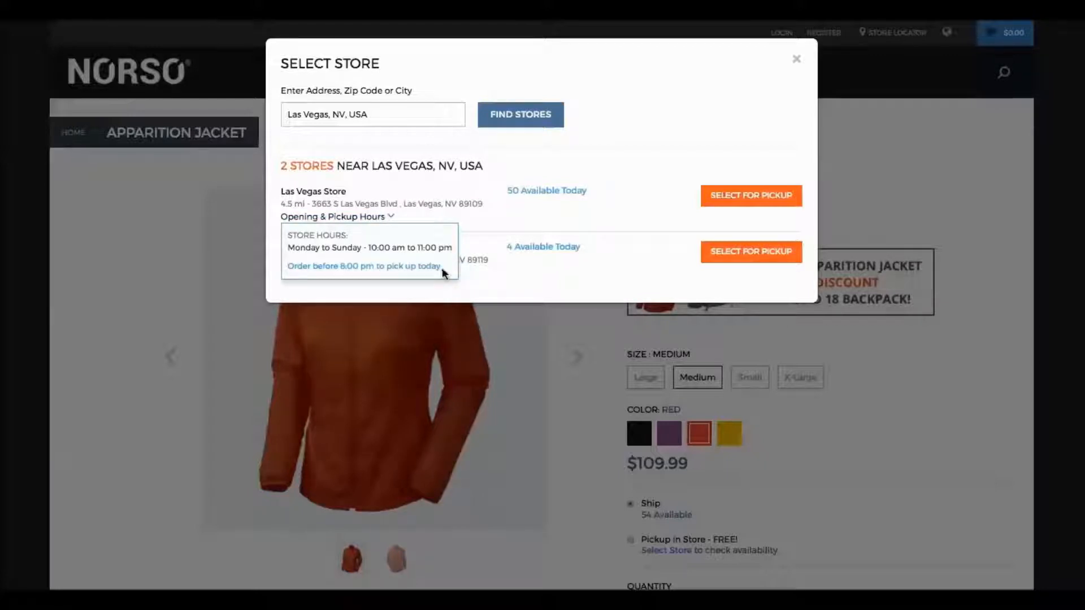
{"action": "left_click", "coordinate": [594, 212]}
{"action": "left_click", "coordinate": [718, 202]}
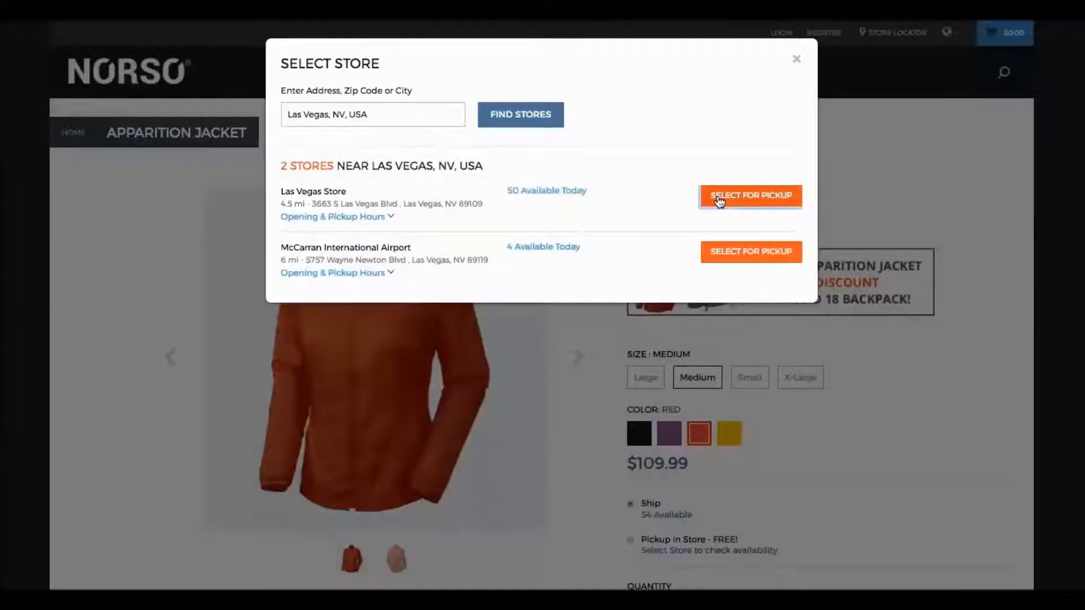
- Add the red Apparition Jacket to the cart along with the promotional Fluid 18 Backpack
{"action": "scroll", "coordinate": [830, 503], "scroll_direction": "down", "scroll_amount": 2}
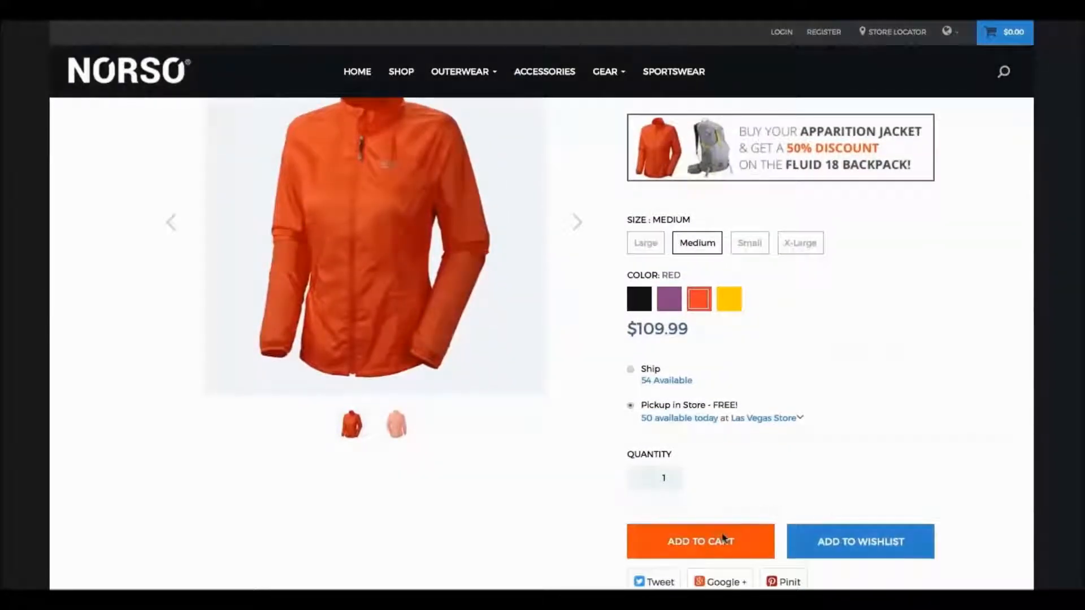
{"action": "left_click", "coordinate": [722, 538]}
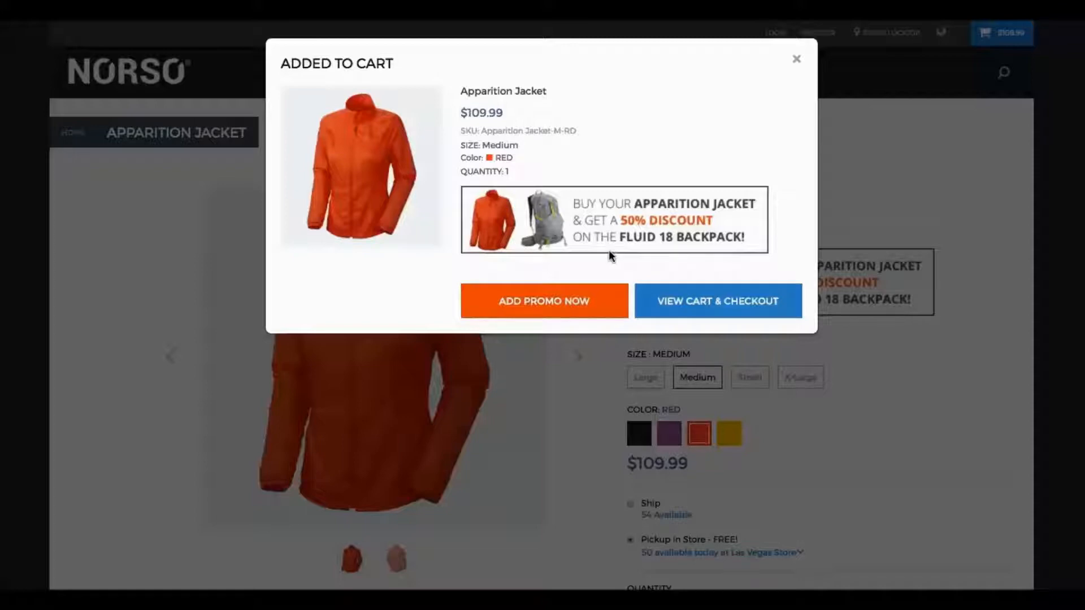
{"action": "left_click", "coordinate": [599, 308]}
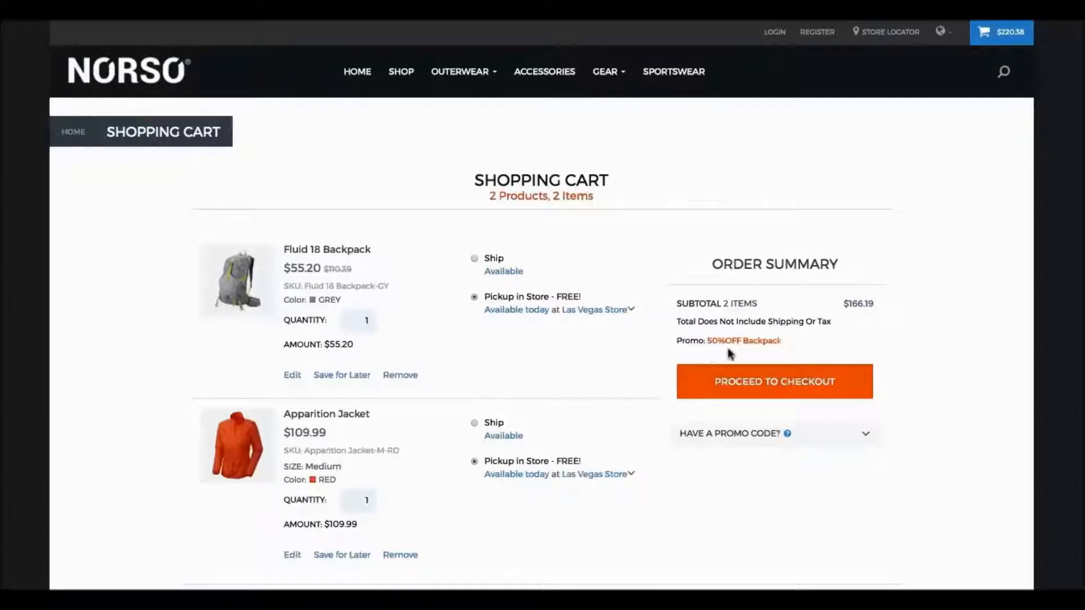
- Proceed to checkout and continue past the payment and billing information to the order review
{"action": "left_click", "coordinate": [782, 380]}
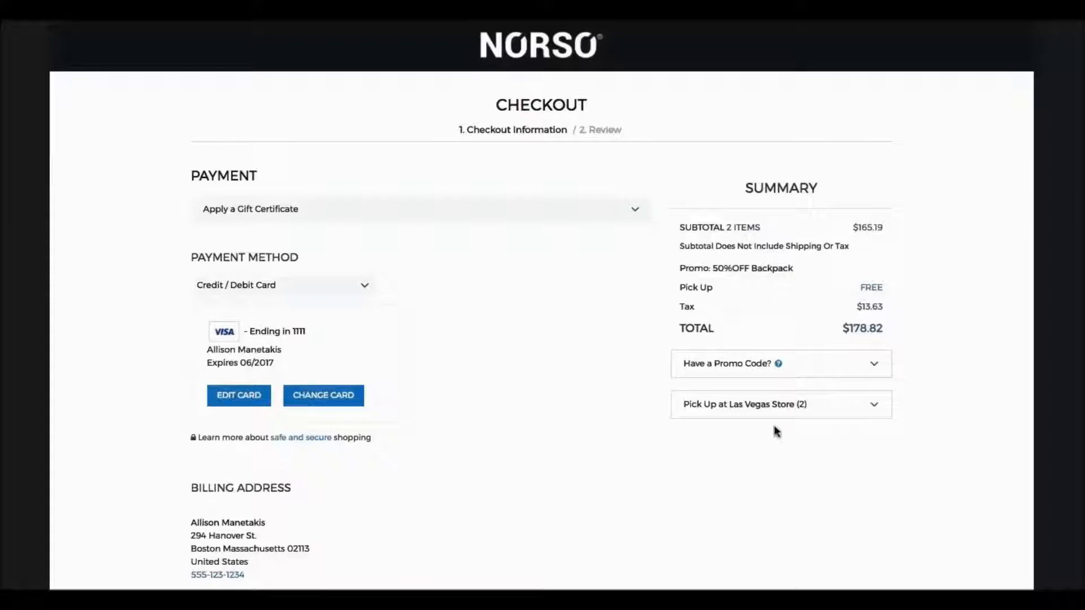
{"action": "scroll", "coordinate": [649, 526], "scroll_direction": "down", "scroll_amount": 3}
{"action": "scroll", "coordinate": [628, 473], "scroll_direction": "down", "scroll_amount": 3}
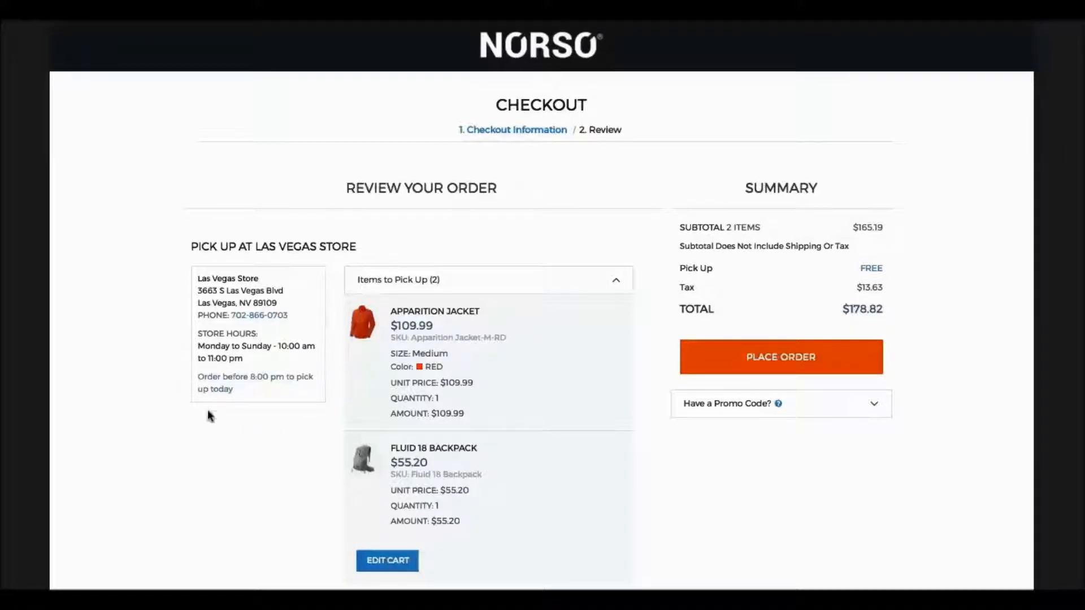
- Review the order for the Apparition Jacket and Fluid 18 Backpack and place it for pickup at the Las Vegas Store
{"action": "scroll", "coordinate": [310, 494], "scroll_direction": "down", "scroll_amount": 1}
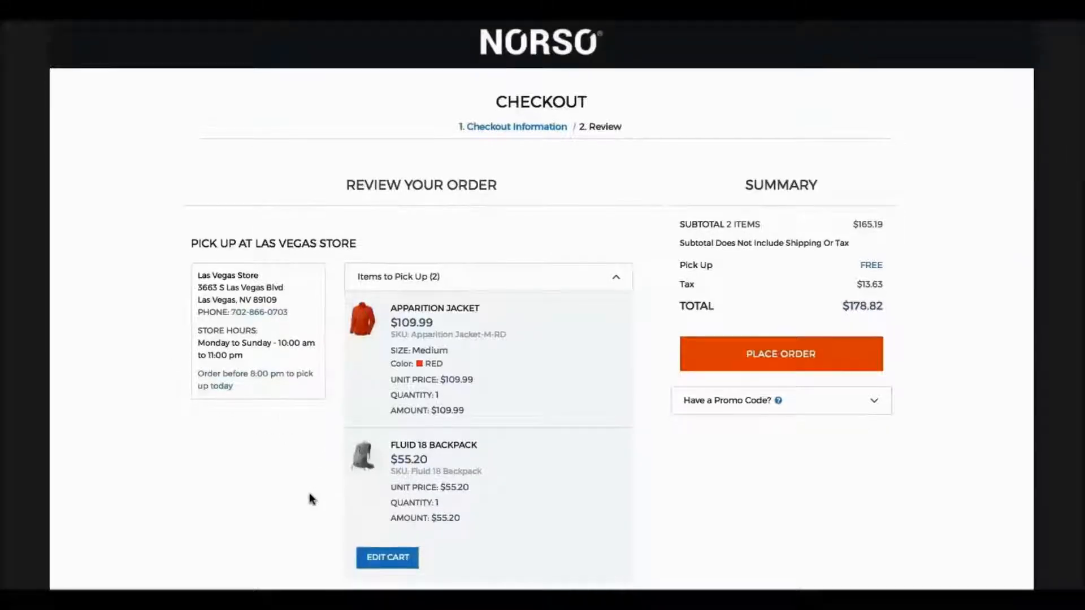
{"action": "left_click", "coordinate": [777, 360]}
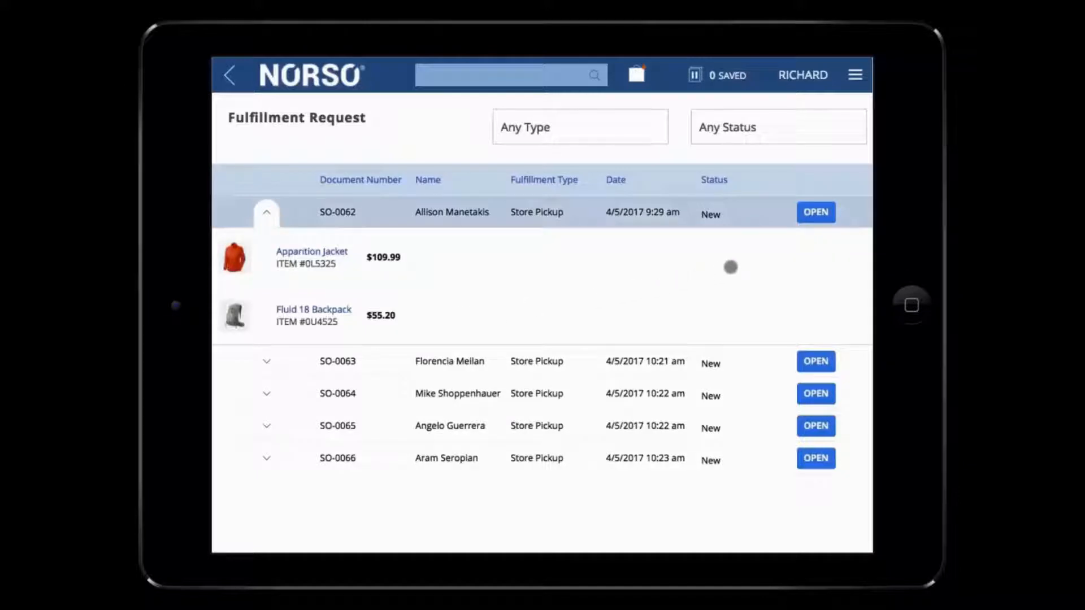
- In the point-of-sale system, open the new pickup request for the Apparition Jacket and Fluid 18 Backpack, mark both items as picked and pack them
{"action": "left_click", "coordinate": [817, 212]}
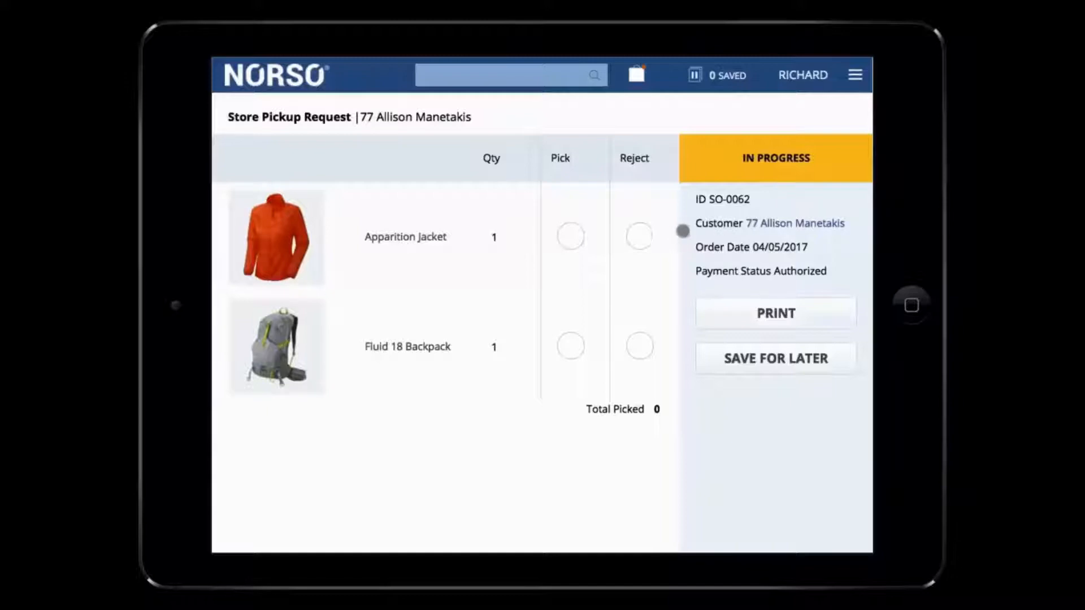
{"action": "left_click", "coordinate": [638, 235]}
{"action": "left_click", "coordinate": [571, 236]}
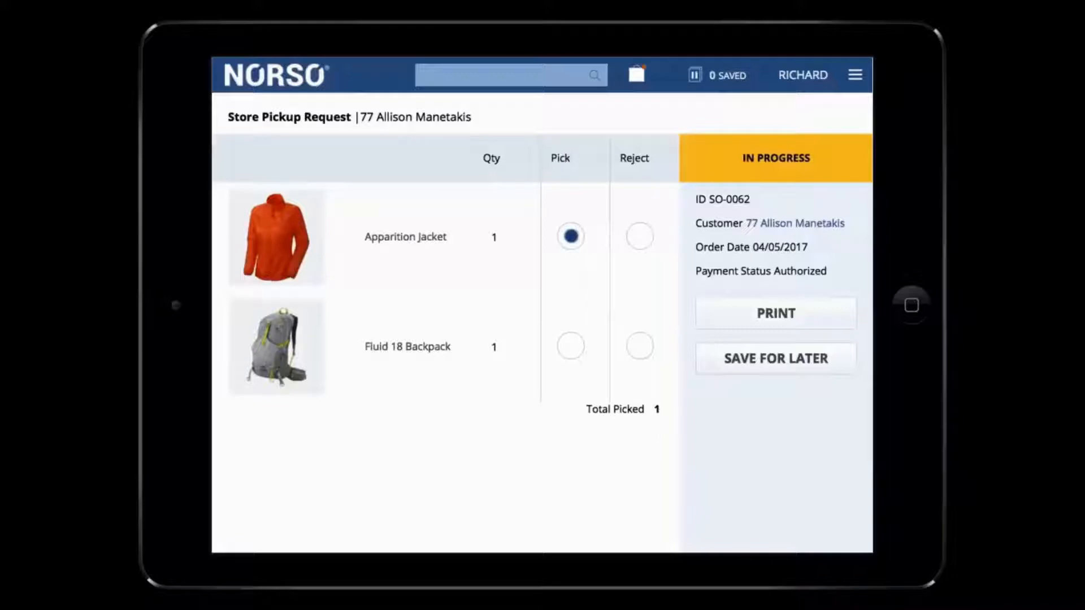
{"action": "left_click", "coordinate": [572, 346]}
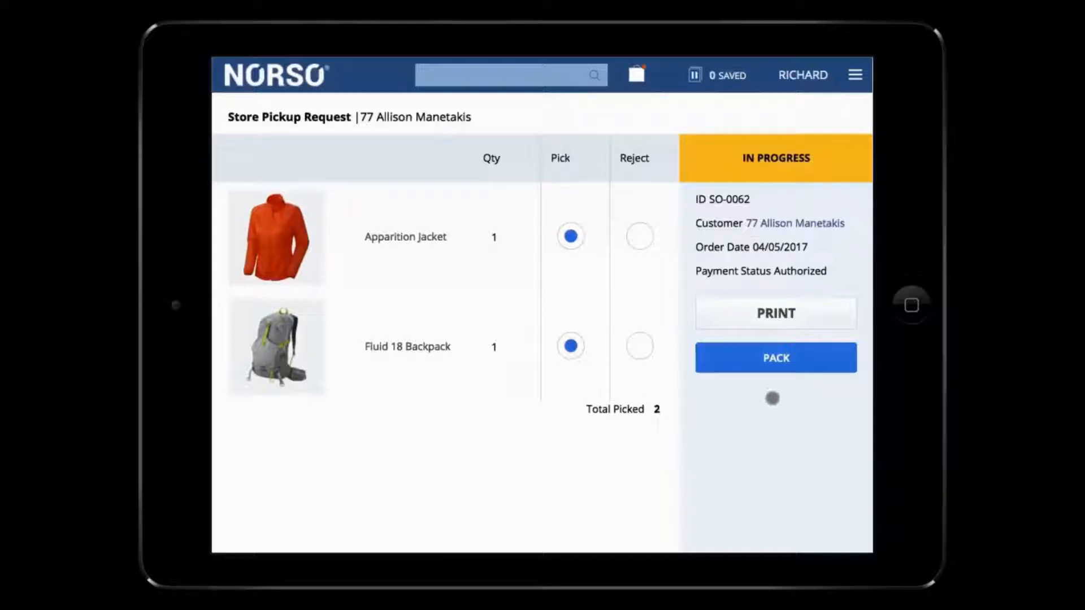
{"action": "left_click", "coordinate": [776, 362]}
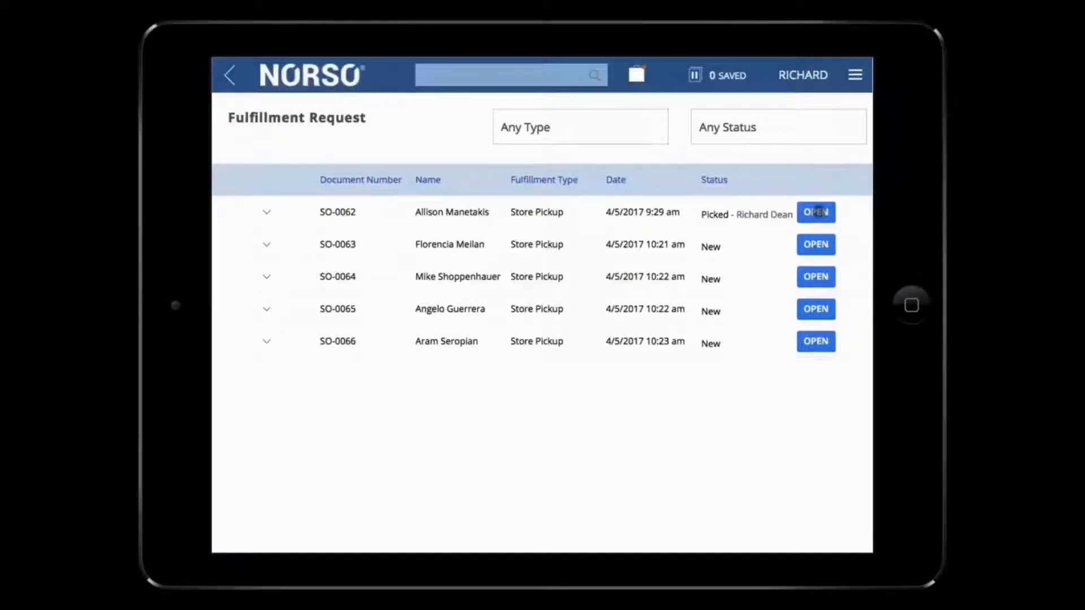
- Reopen the packed pickup request, add the Grey Wide Brim Hat to the sale and start a credit card payment for the amount due
{"action": "left_click", "coordinate": [817, 212]}
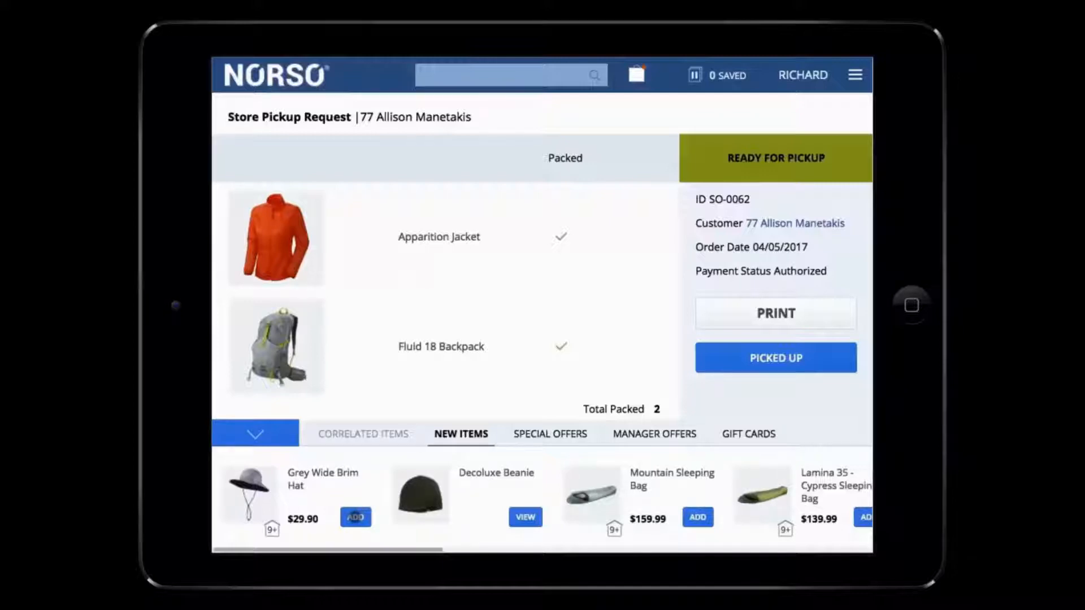
{"action": "left_click", "coordinate": [355, 517]}
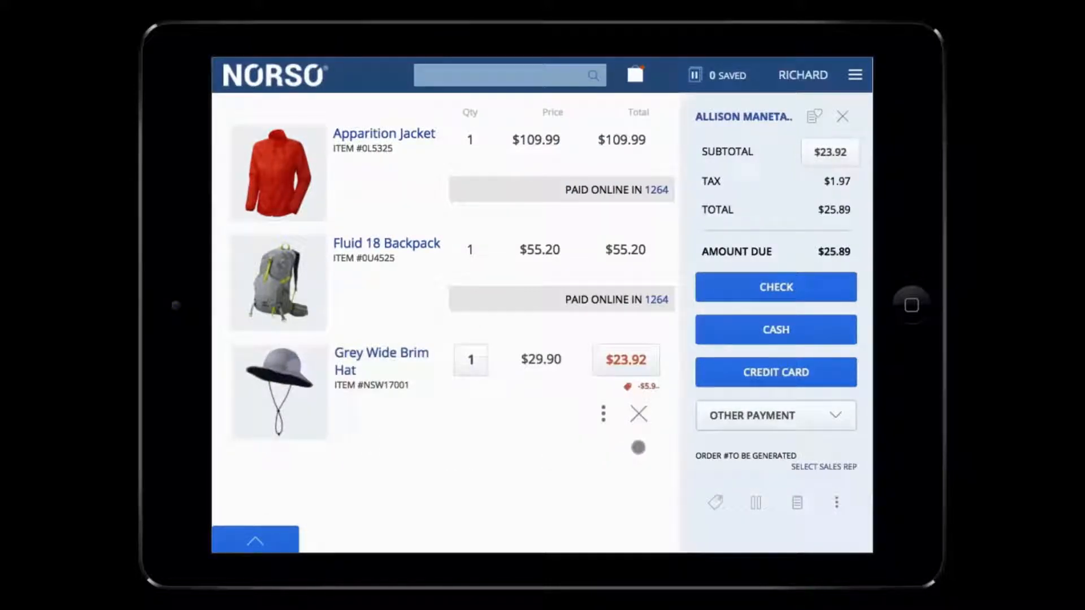
{"action": "left_click", "coordinate": [764, 380]}
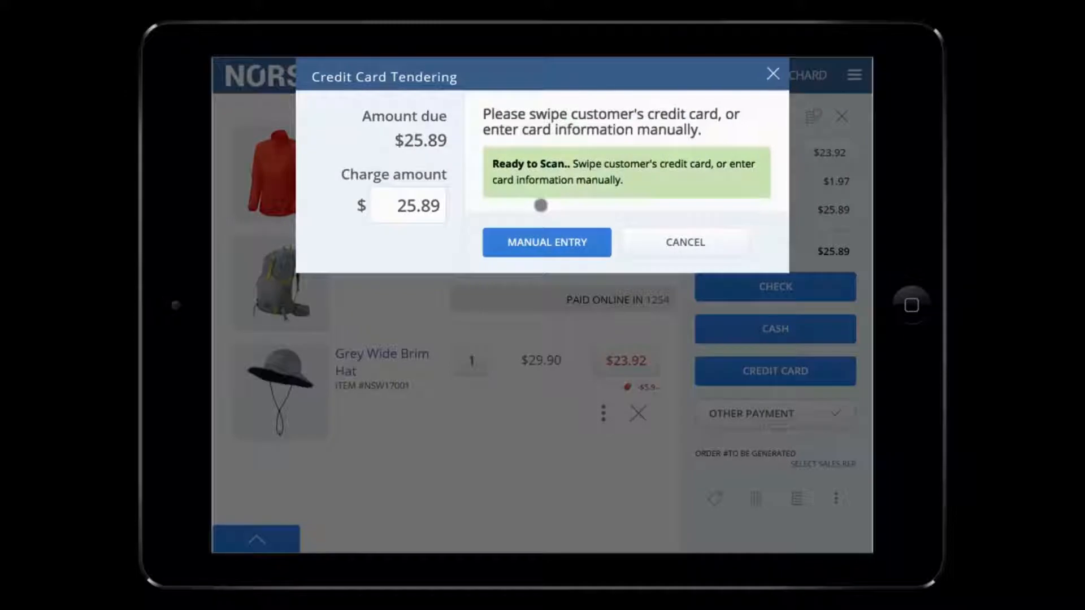